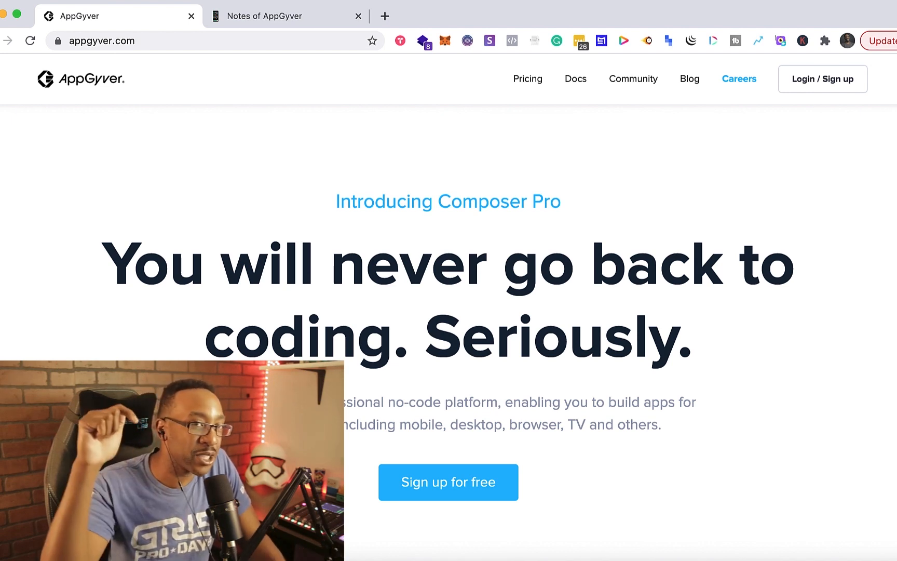
# - Review the Notes of AppGyver page in the second tab, then return to the AppGyver site
pyautogui.click(256, 15)
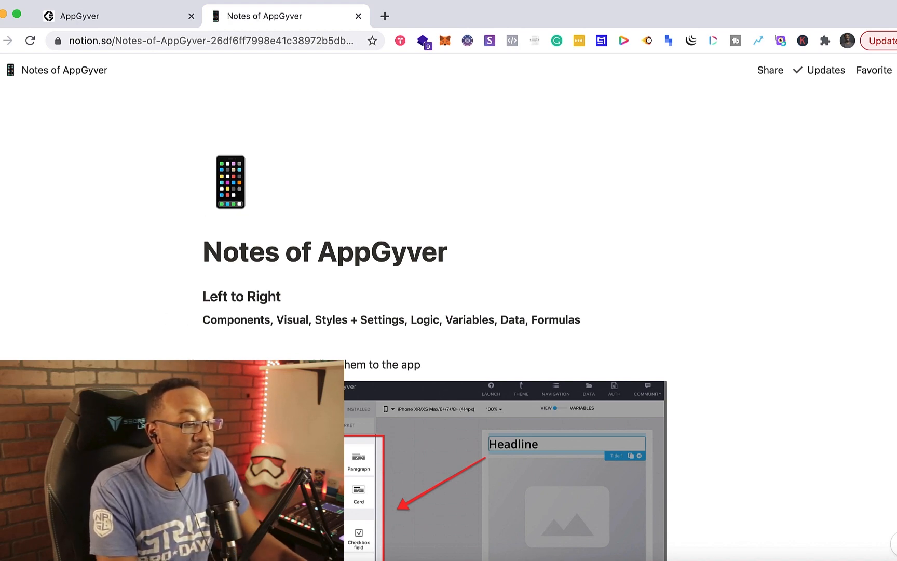
pyautogui.scroll(-20, 449, 312)
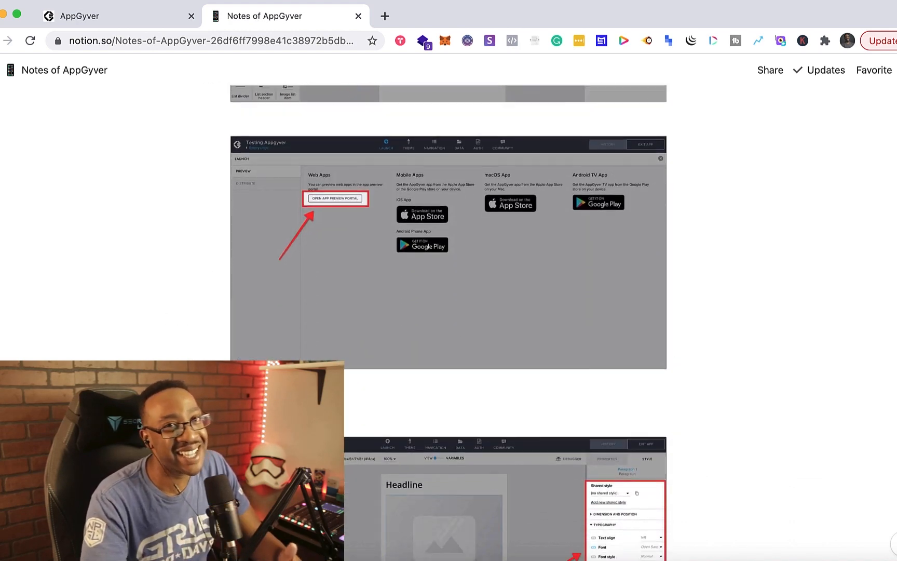
pyautogui.scroll(20, 448, 312)
pyautogui.click(110, 17)
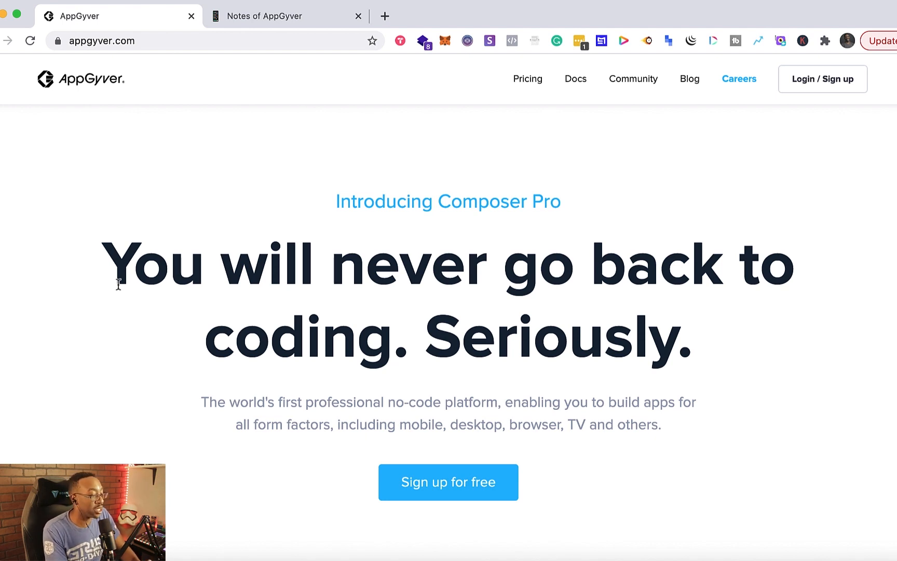
# - Browse the AppGyver homepage features and the Pricing page, then go back to the home page
pyautogui.scroll(-6, 182, 431)
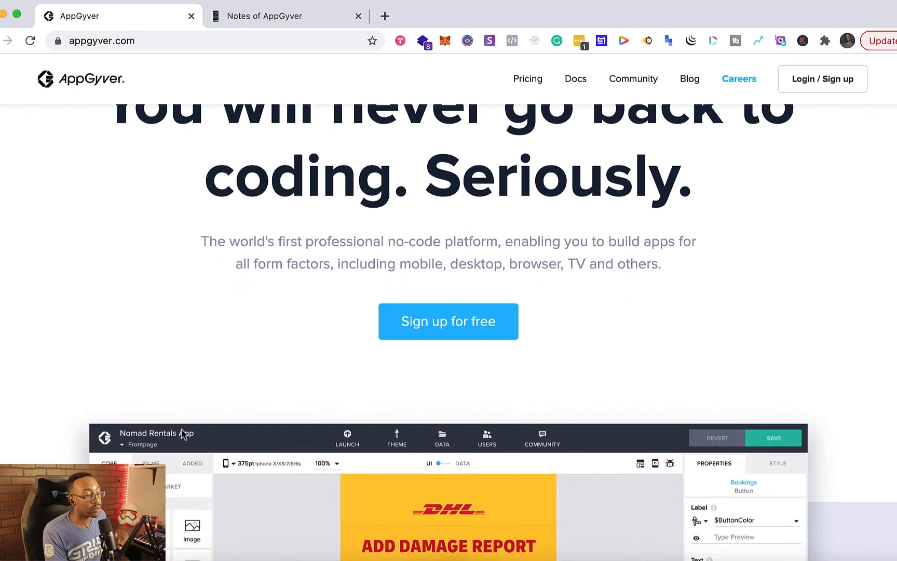
pyautogui.scroll(-12, 181, 429)
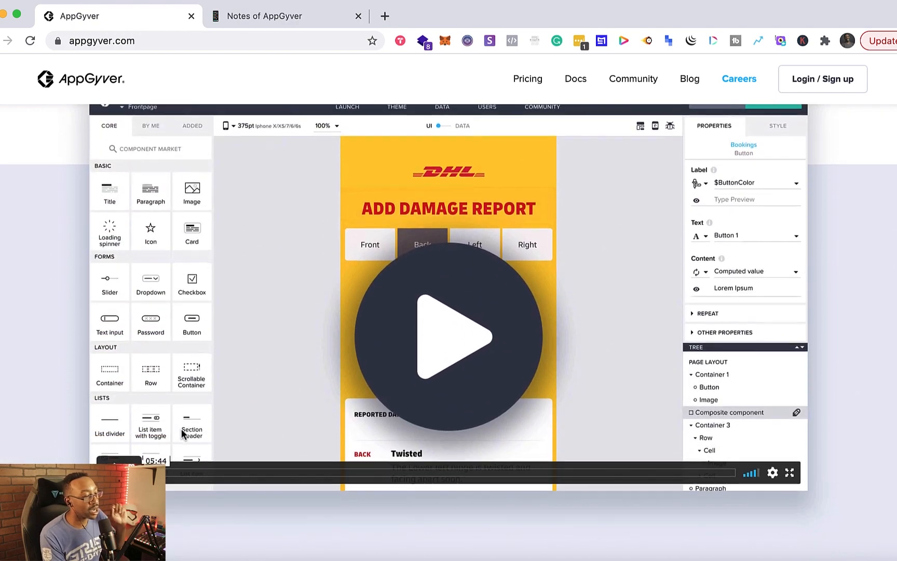
pyautogui.scroll(-5, 182, 434)
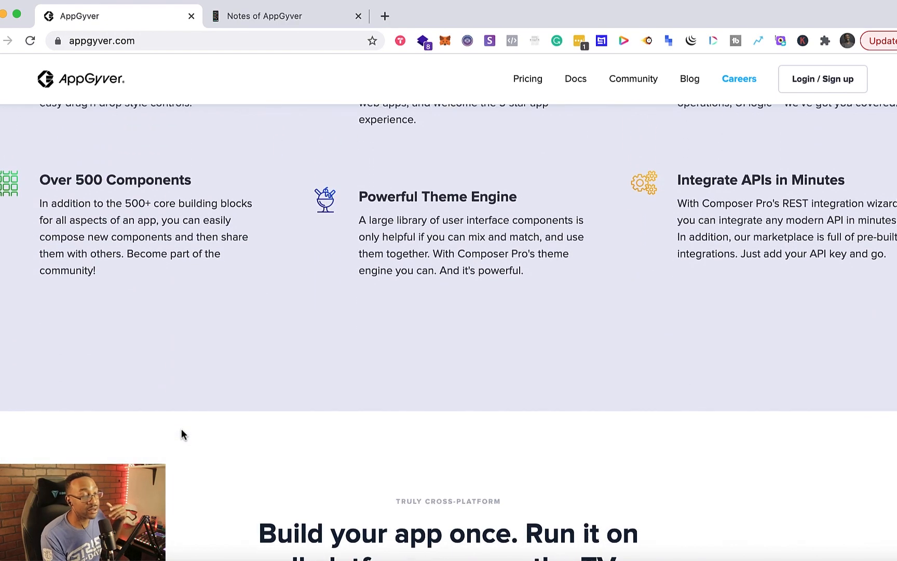
pyautogui.scroll(13, 182, 434)
pyautogui.scroll(3, 181, 430)
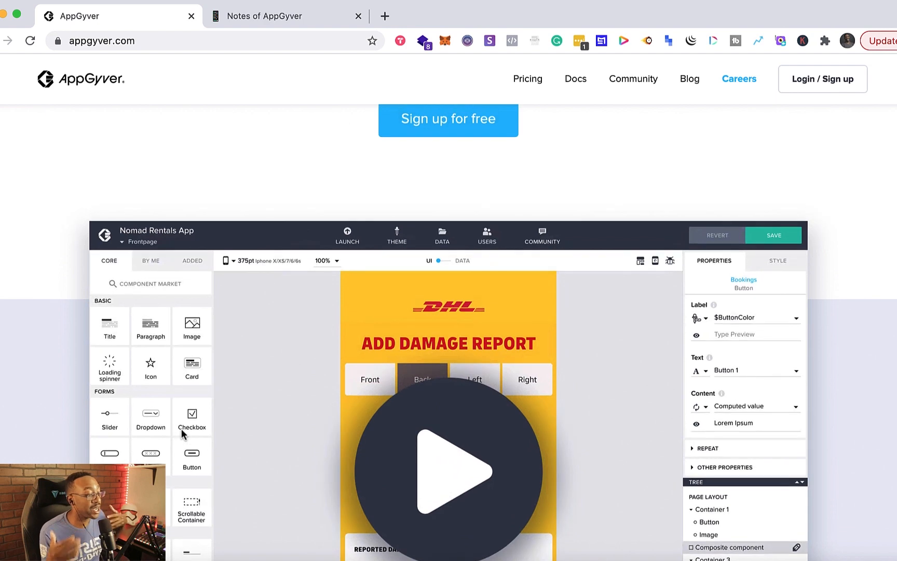
pyautogui.scroll(-7, 181, 430)
pyautogui.scroll(9, 182, 433)
pyautogui.scroll(-1, 181, 434)
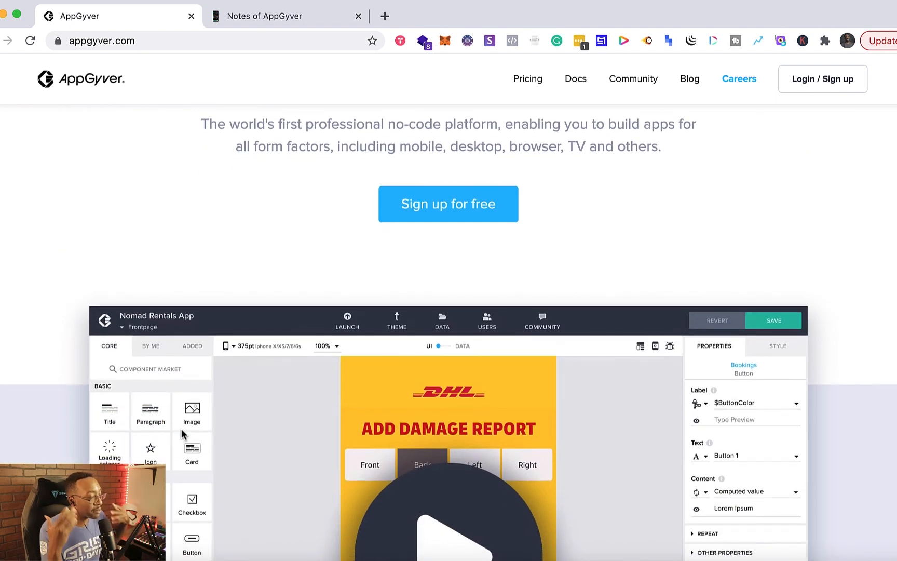
pyautogui.scroll(-15, 208, 459)
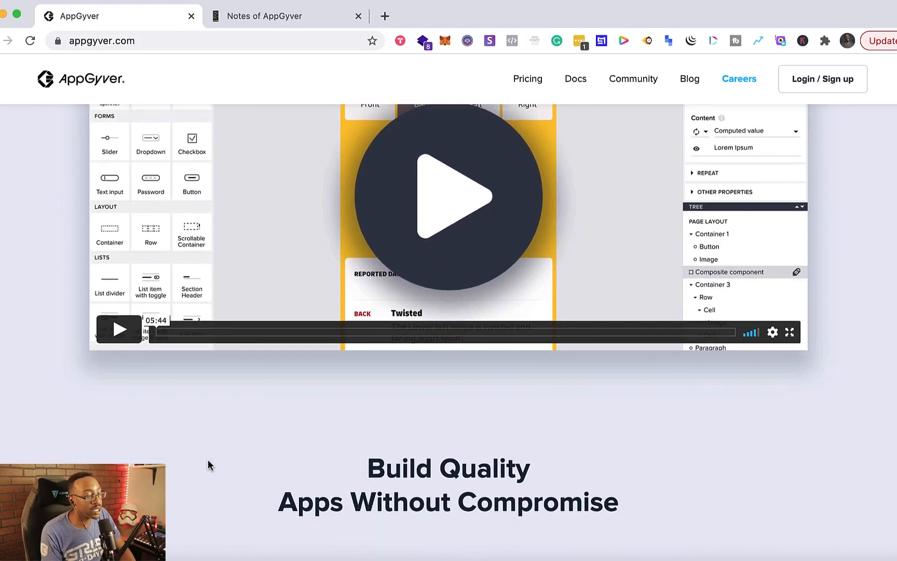
pyautogui.scroll(-1, 208, 459)
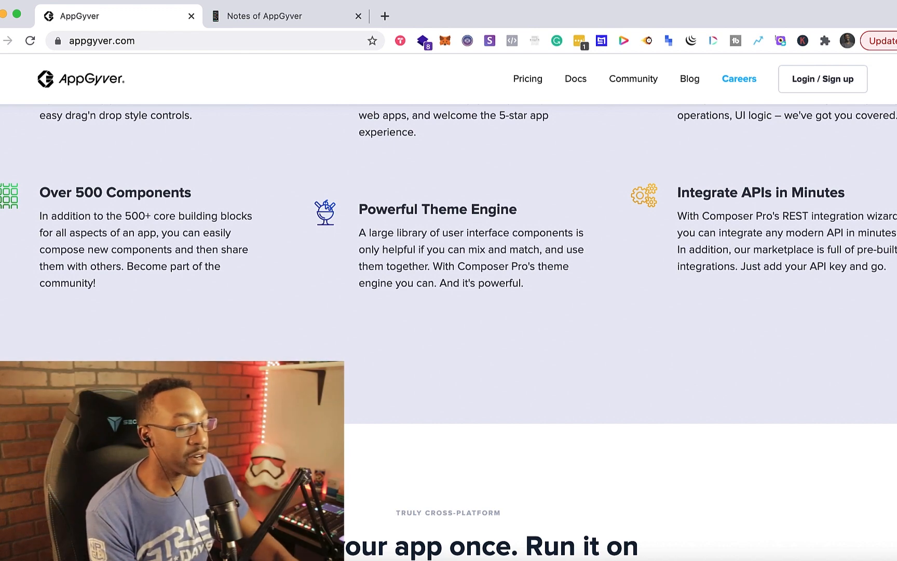
pyautogui.scroll(6, 208, 459)
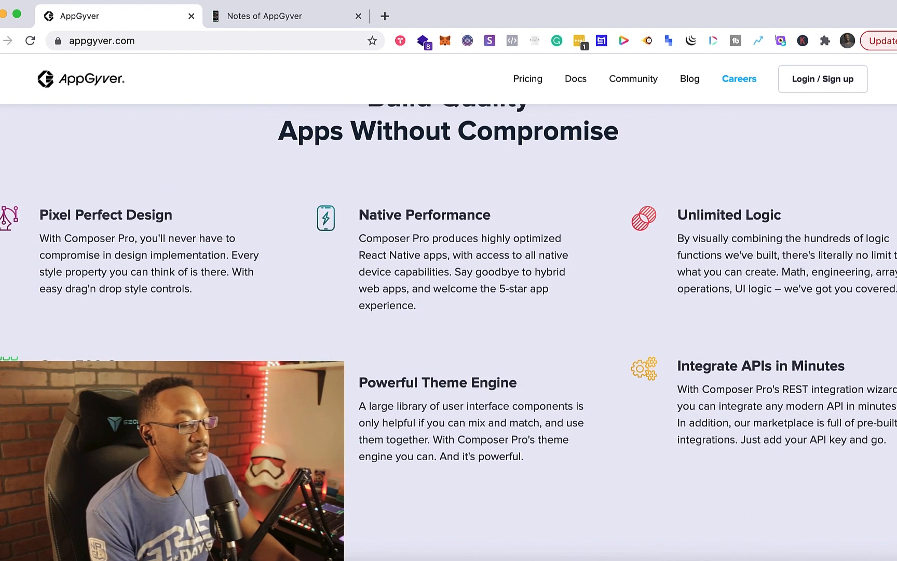
pyautogui.scroll(2, 208, 459)
pyautogui.scroll(10, 208, 459)
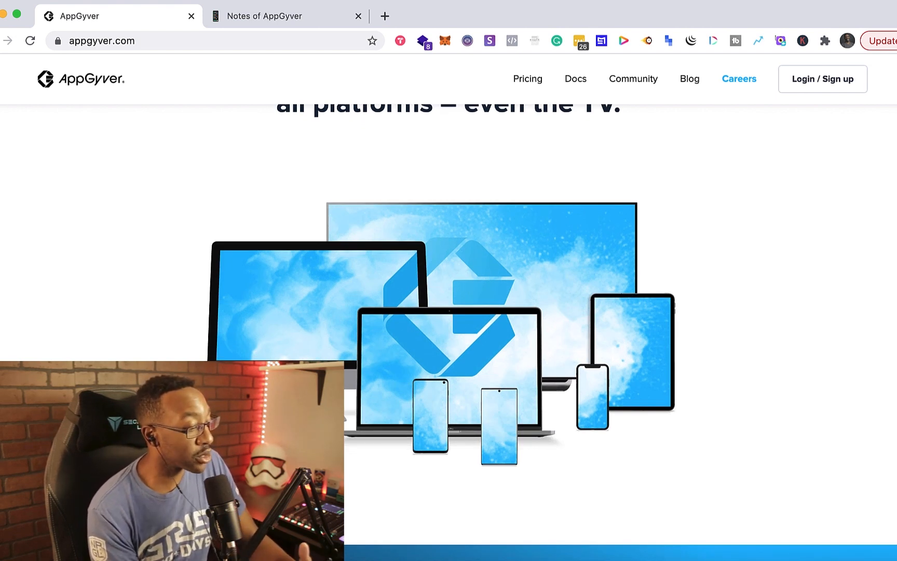
pyautogui.scroll(-5, 581, 517)
pyautogui.scroll(-6, 582, 517)
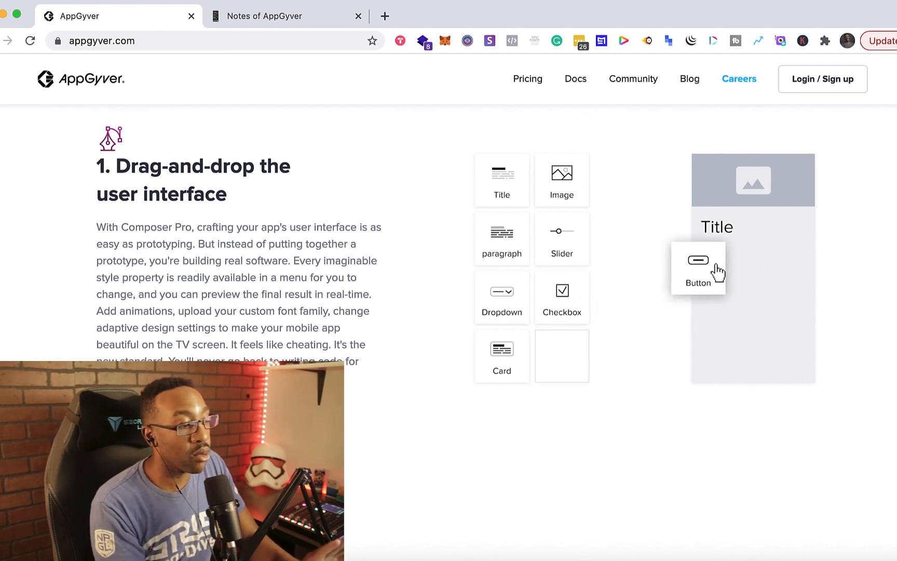
pyautogui.scroll(-10, 448, 312)
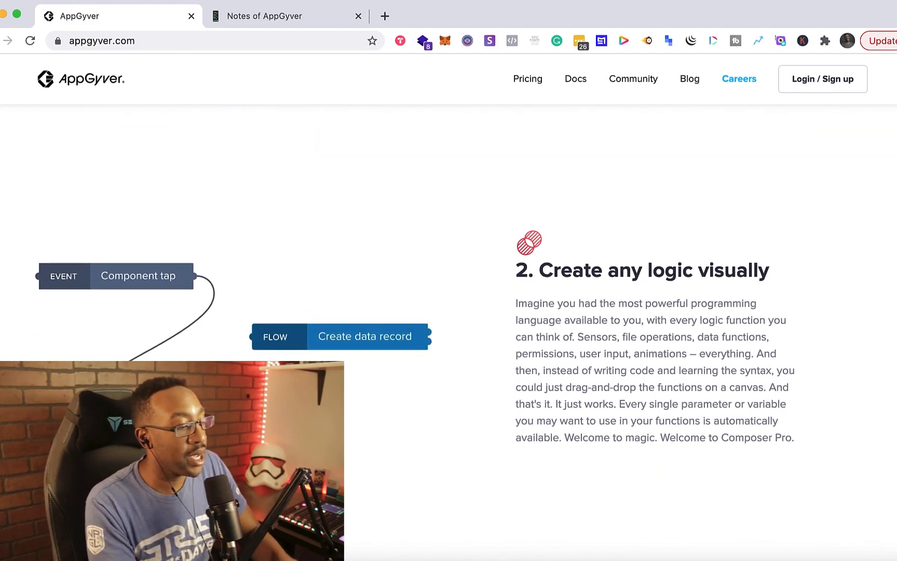
pyautogui.scroll(-3, 449, 312)
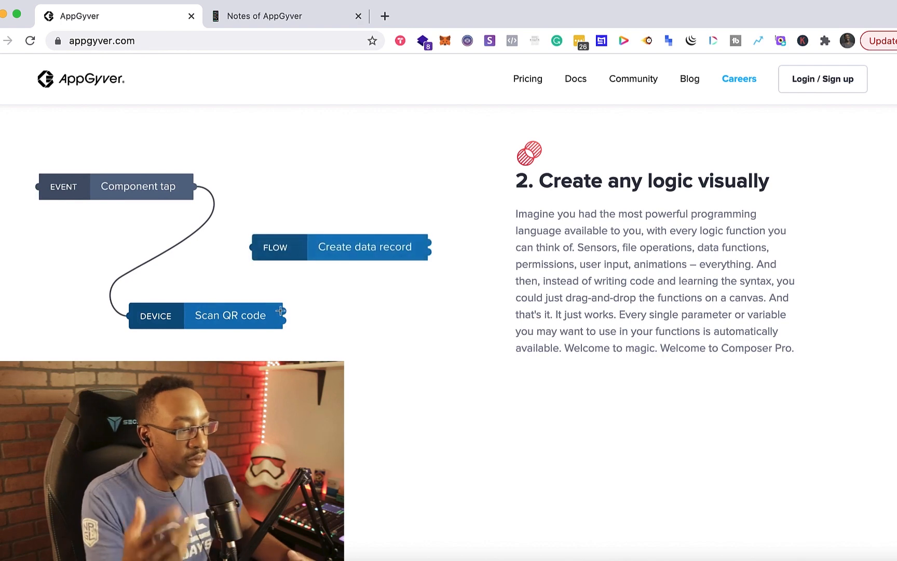
pyautogui.scroll(-8, 283, 310)
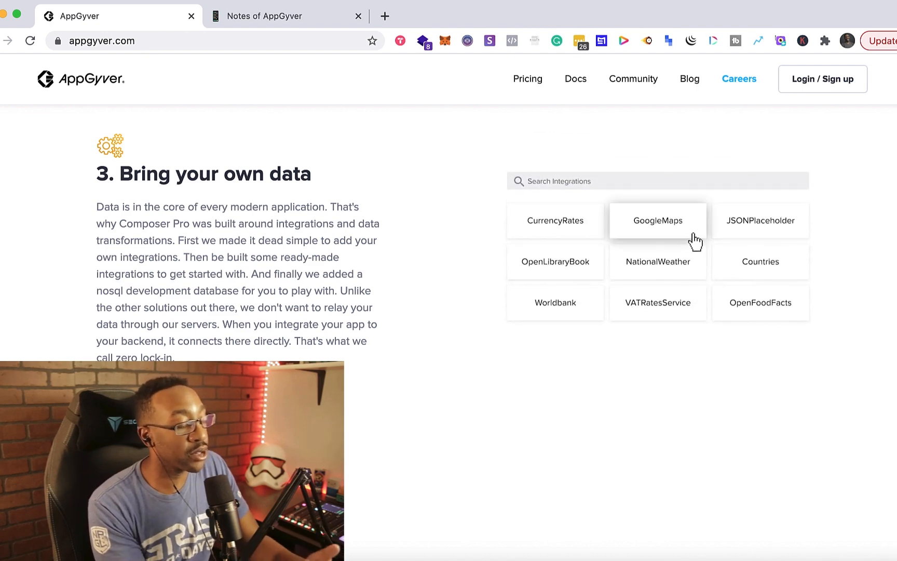
pyautogui.scroll(-1, 695, 235)
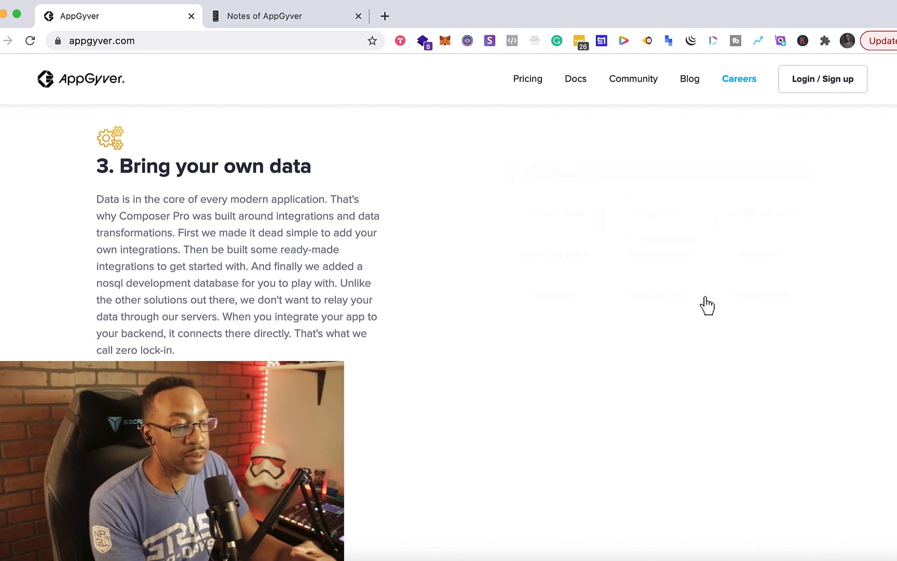
pyautogui.scroll(-6, 705, 291)
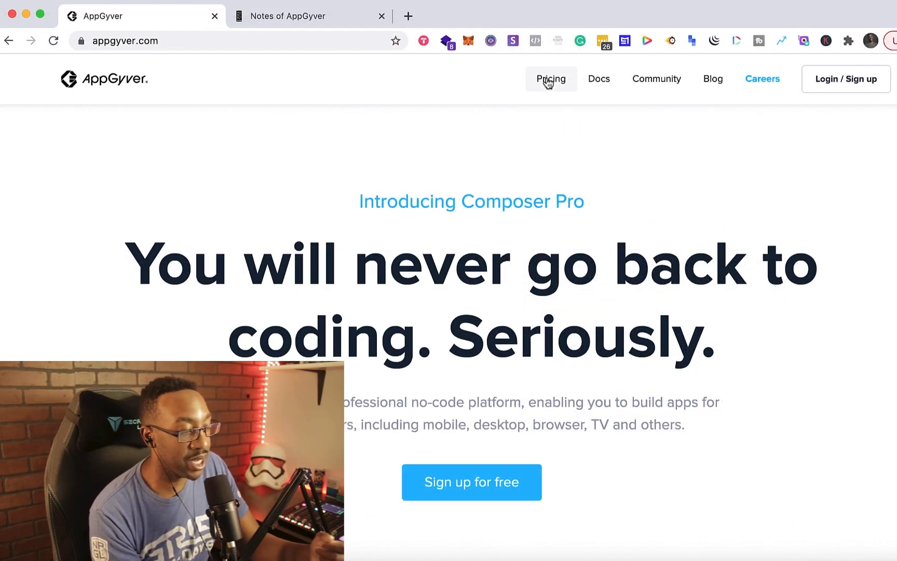
pyautogui.click(547, 79)
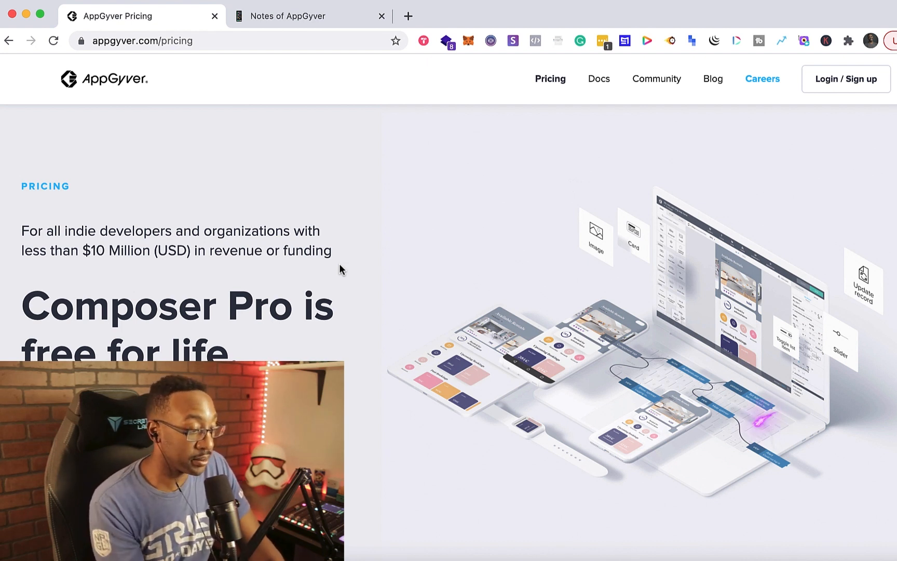
pyautogui.click(113, 81)
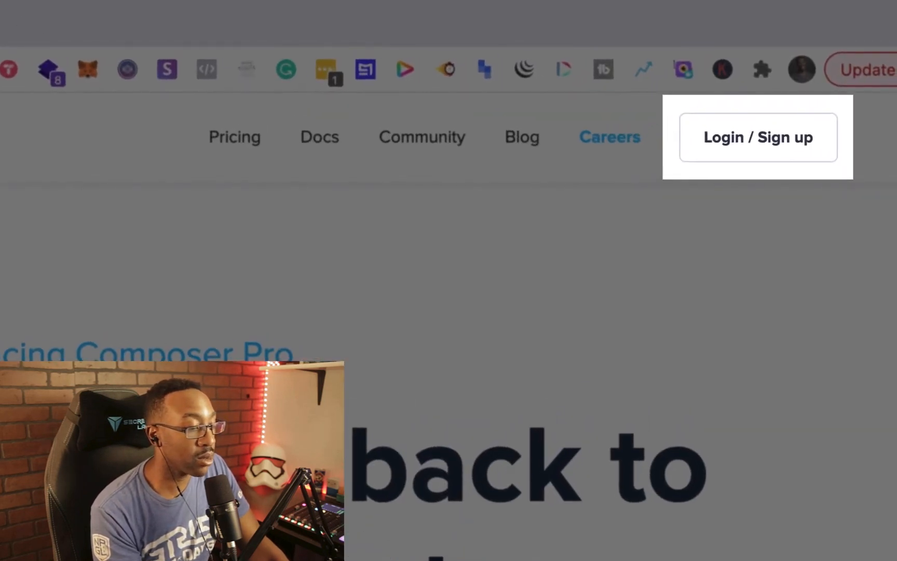
# - Log in and create a new app named Beta App using the Default Theme (blank app) template
pyautogui.click(728, 159)
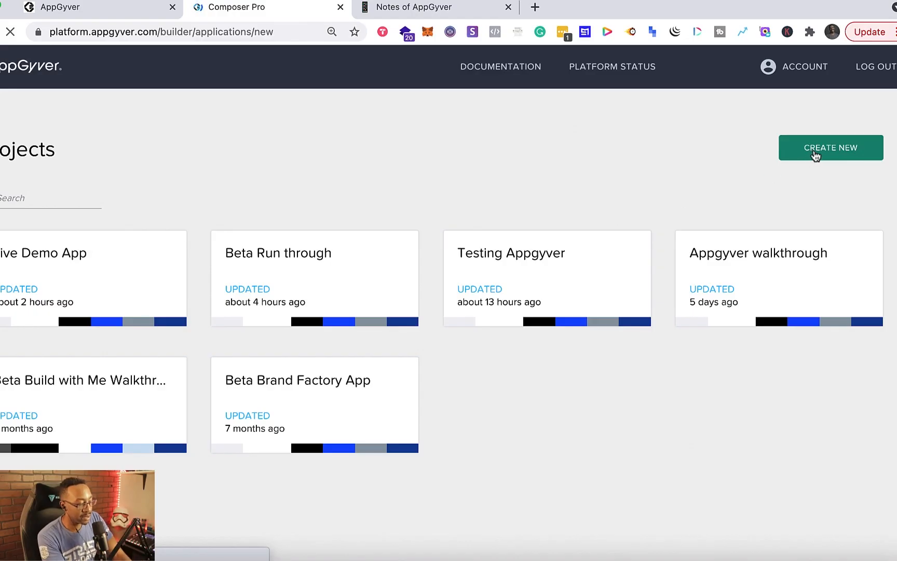
pyautogui.click(768, 159)
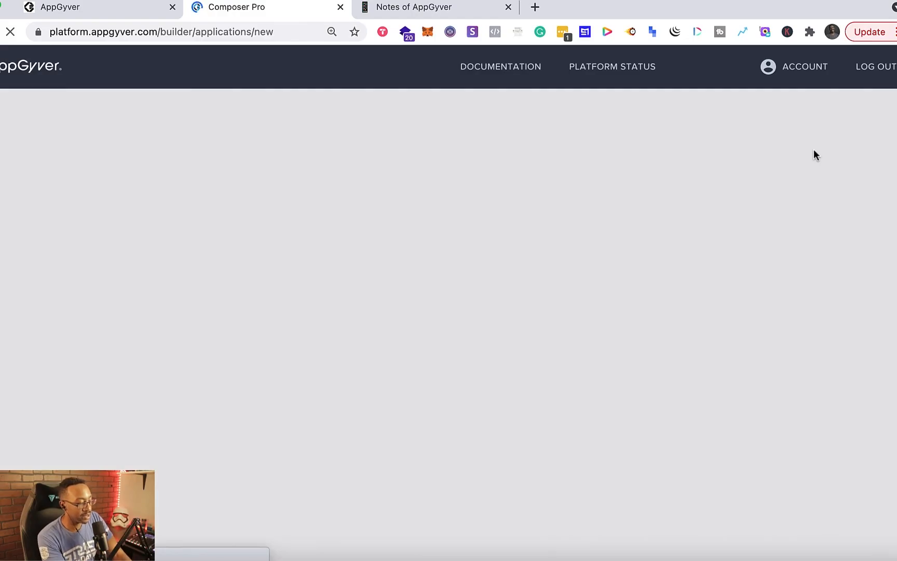
pyautogui.click(336, 222)
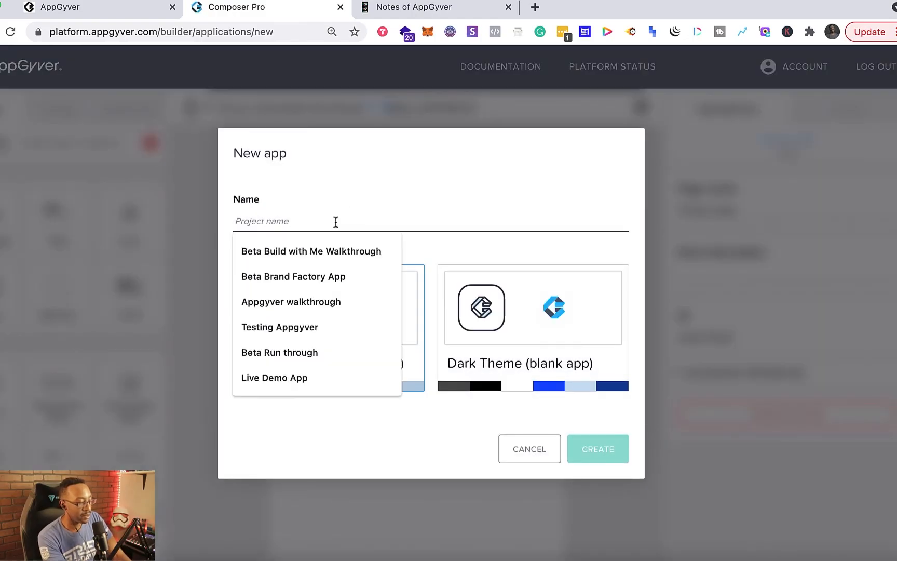
pyautogui.write('Beta ')
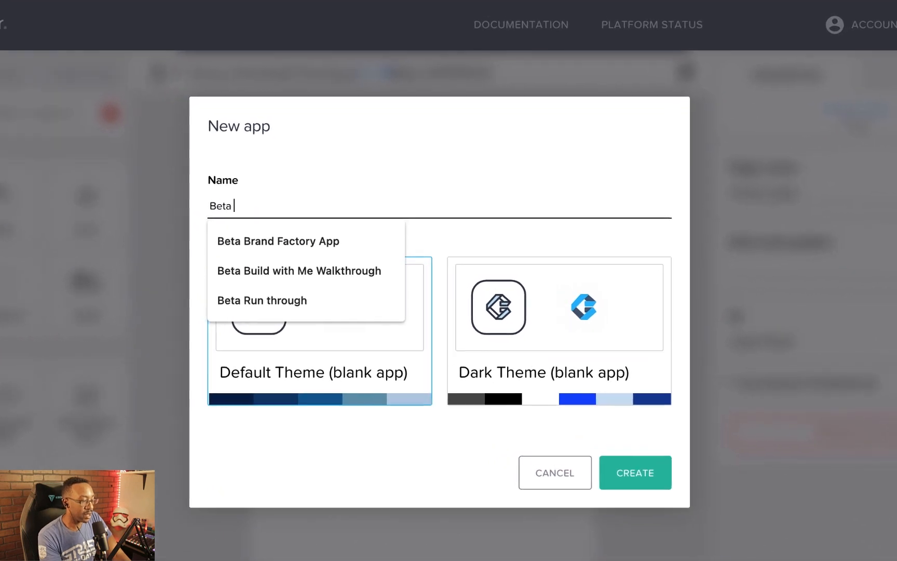
pyautogui.write('App')
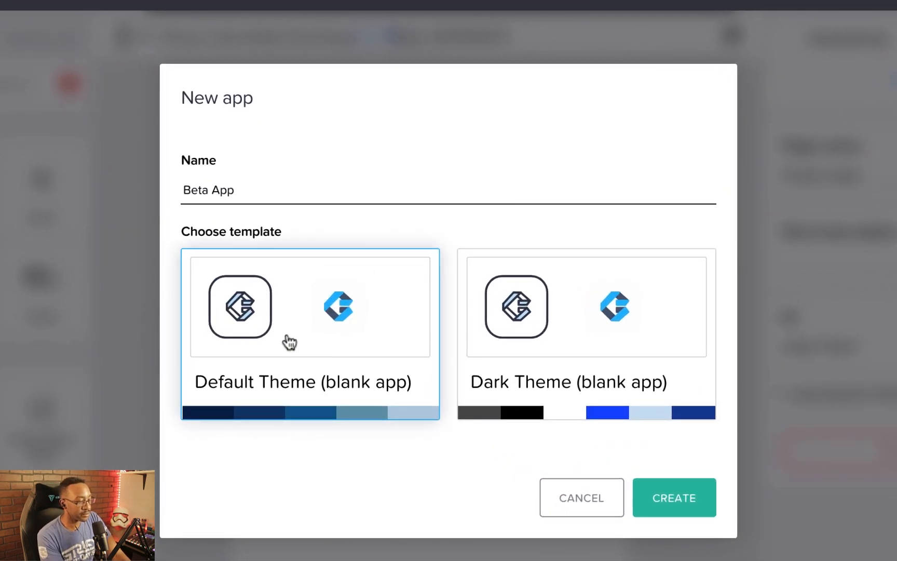
pyautogui.click(651, 501)
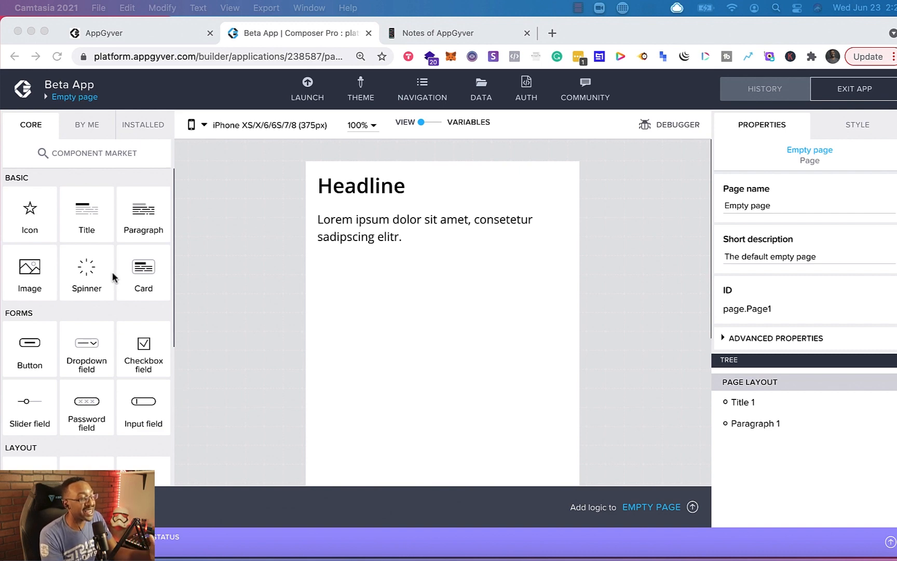
# - Examine the canvas and the device preview options, keeping iPhone XS/X/6/6S/7/8 (375px)
pyautogui.scroll(-4, 113, 278)
pyautogui.scroll(4, 112, 277)
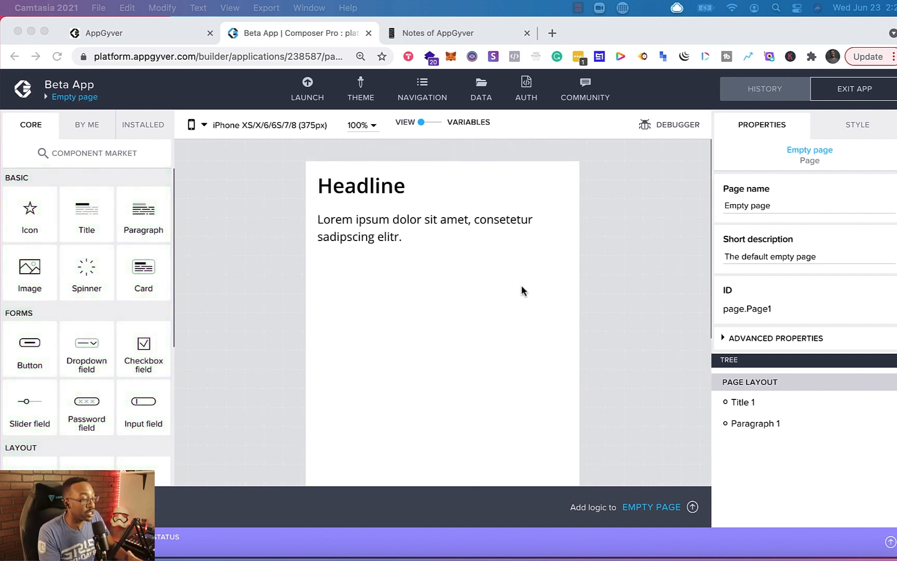
pyautogui.scroll(-3, 361, 300)
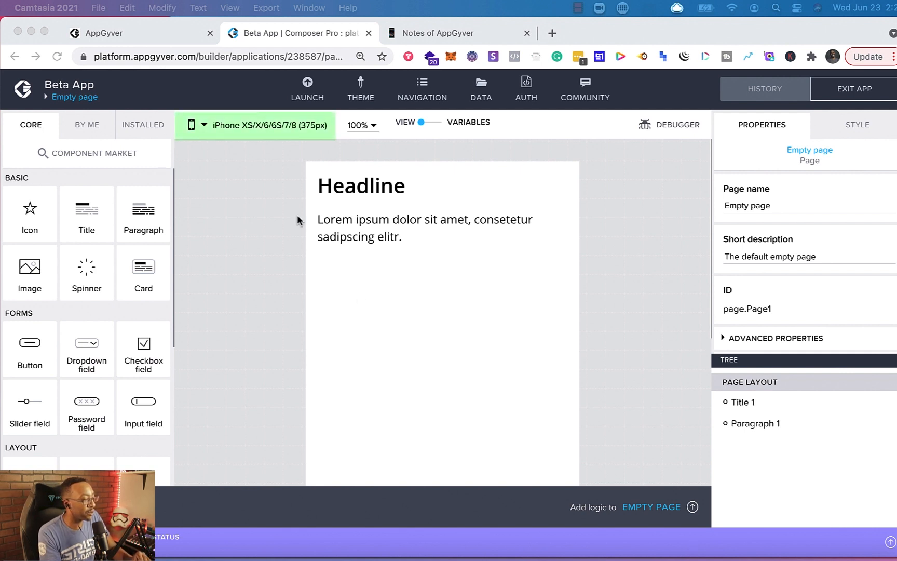
pyautogui.click(207, 124)
pyautogui.click(206, 125)
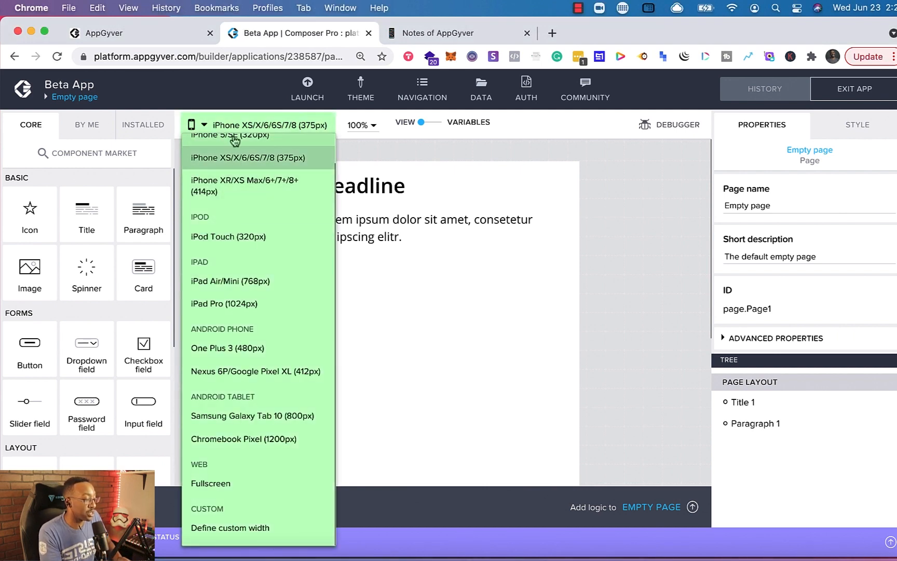
pyautogui.click(215, 162)
# - Add a Button component to the page below the paragraph
pyautogui.scroll(-5, 373, 224)
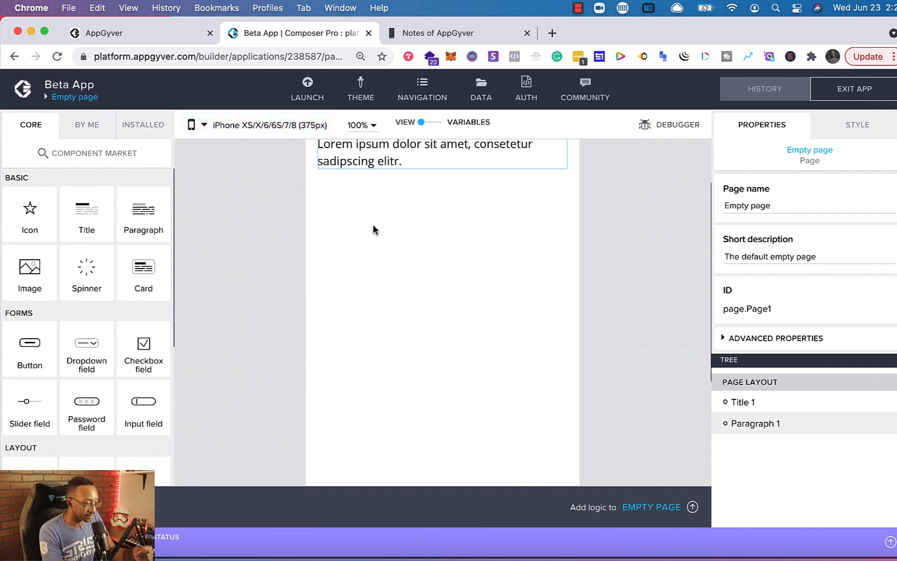
pyautogui.scroll(5, 369, 263)
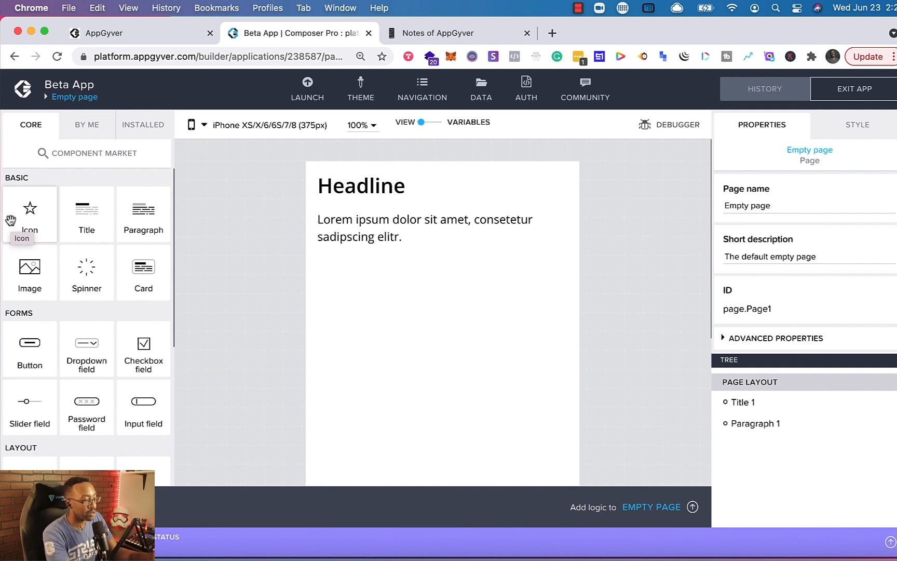
pyautogui.scroll(-2, 77, 294)
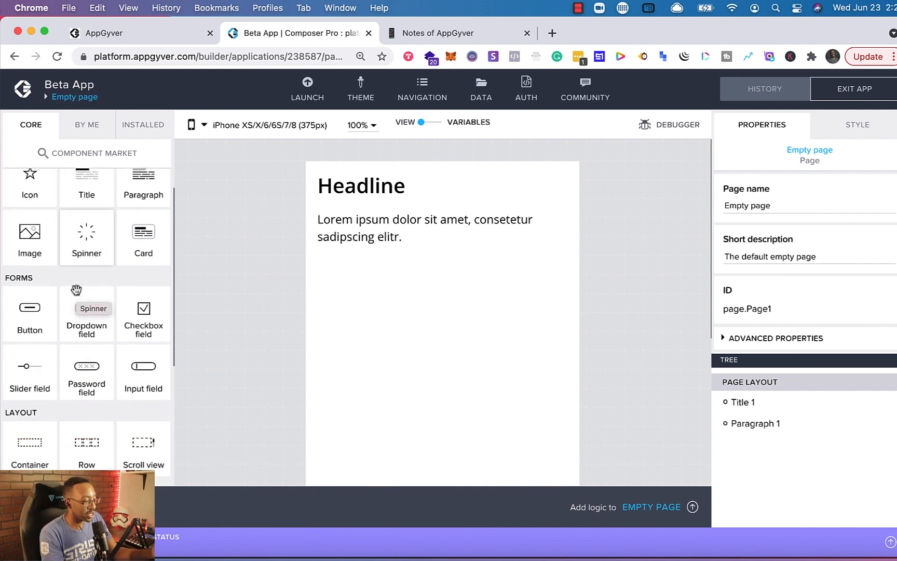
pyautogui.moveTo(25, 296); pyautogui.dragTo(456, 285)
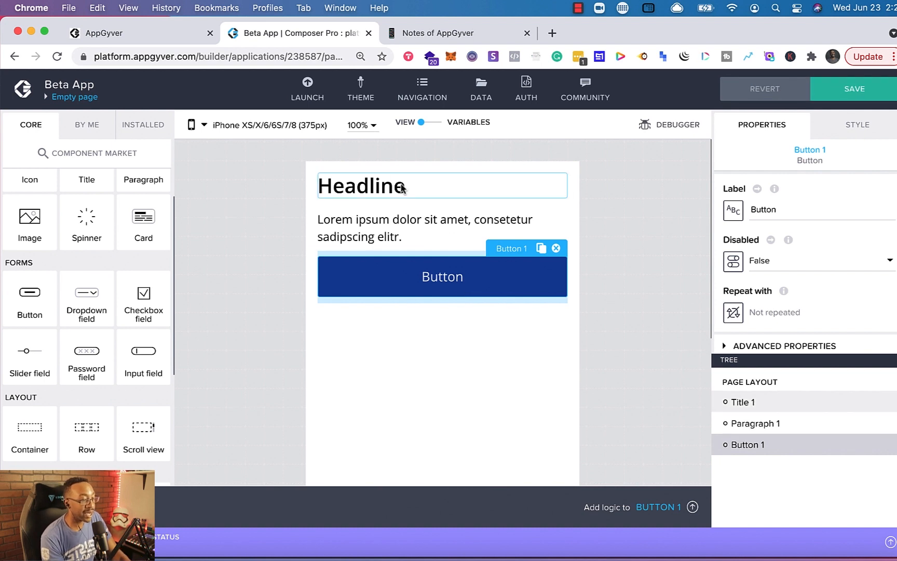
# - Select the headline, paragraph and button in turn to inspect their properties
pyautogui.scroll(-3, 370, 217)
pyautogui.scroll(3, 362, 227)
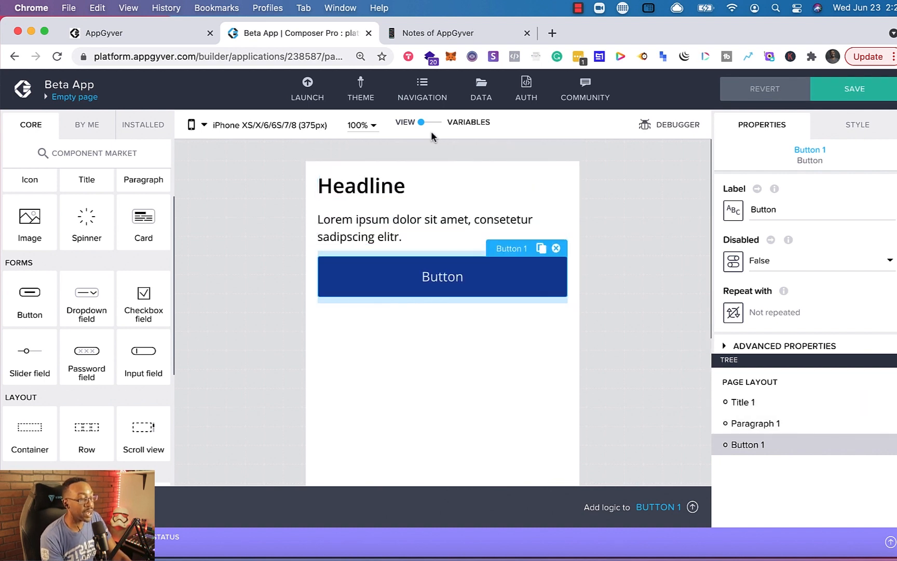
pyautogui.click(379, 191)
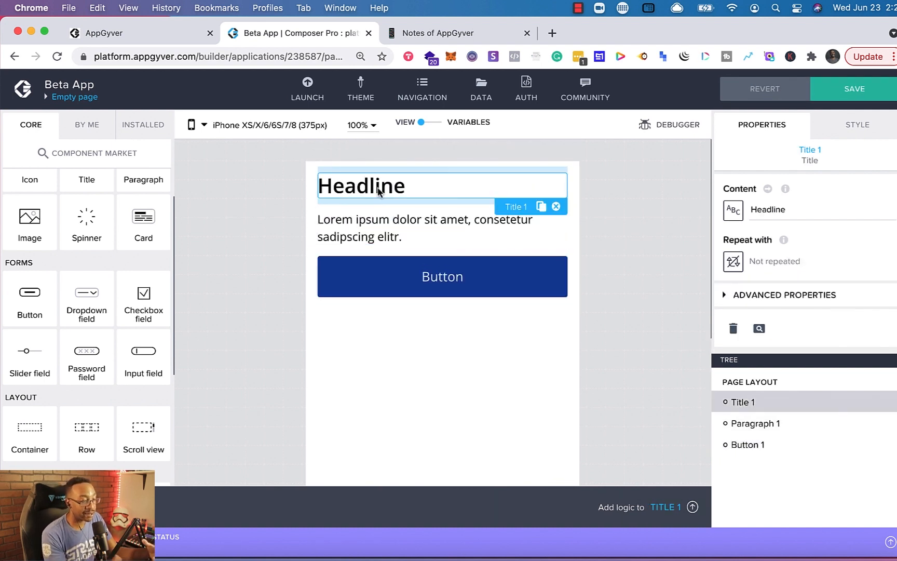
pyautogui.click(372, 231)
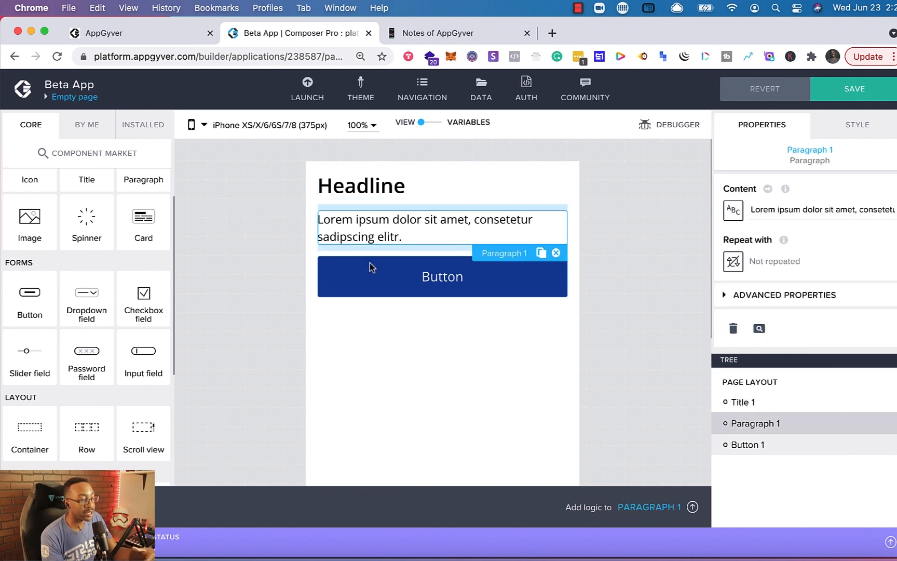
pyautogui.click(370, 266)
# - Change the headline's content to "This is a New Headline"
pyautogui.click(372, 195)
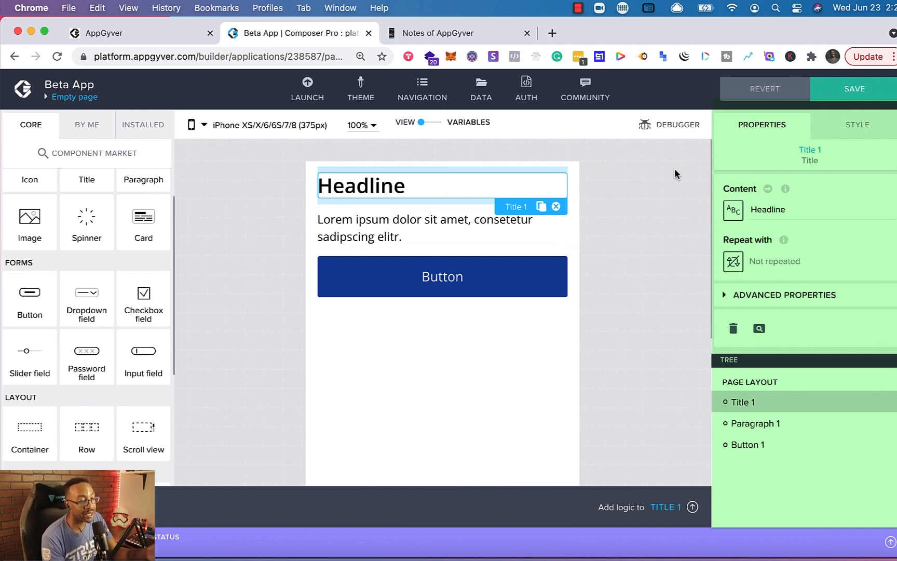
pyautogui.moveTo(797, 211); pyautogui.dragTo(750, 210)
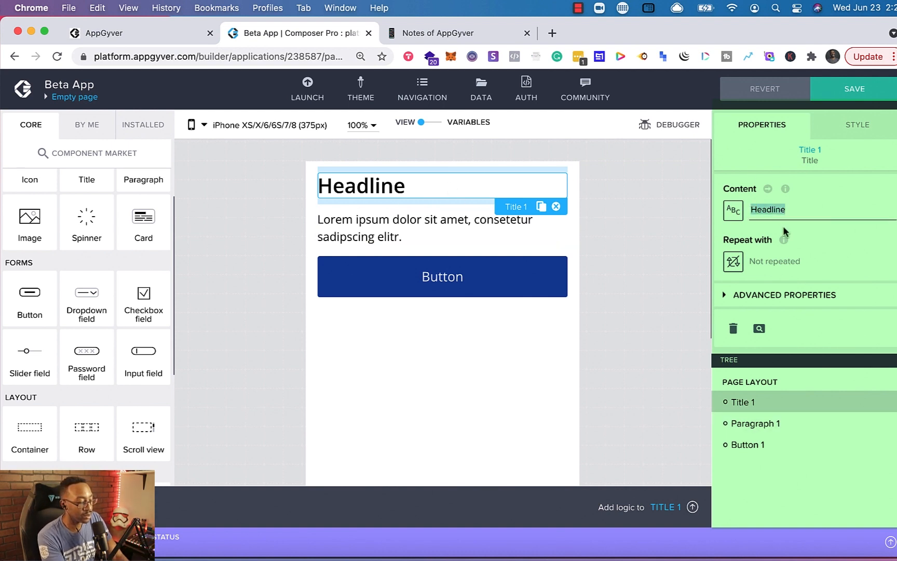
pyautogui.write('This is a')
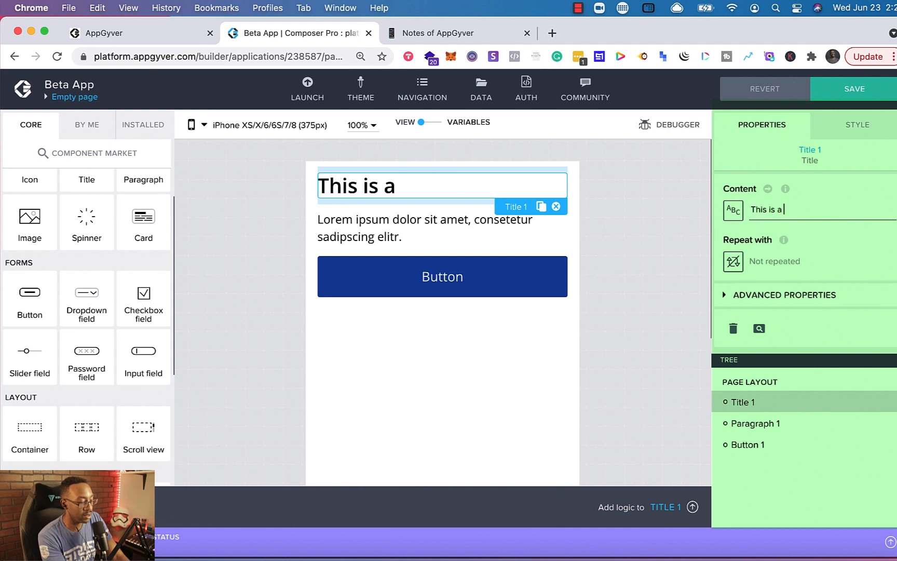
pyautogui.write(' New Headline')
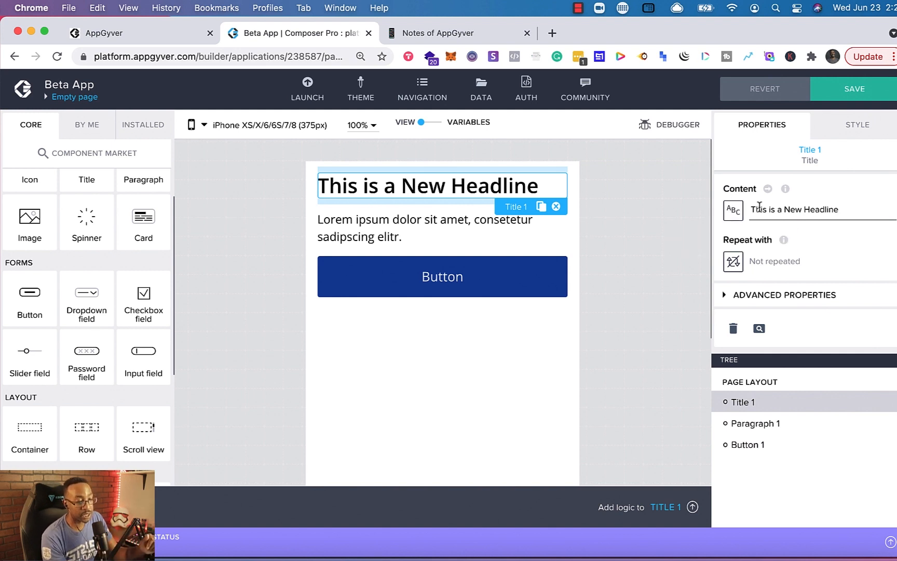
# - Inspect the headline's style options, then select the paragraph and headline again
pyautogui.click(856, 125)
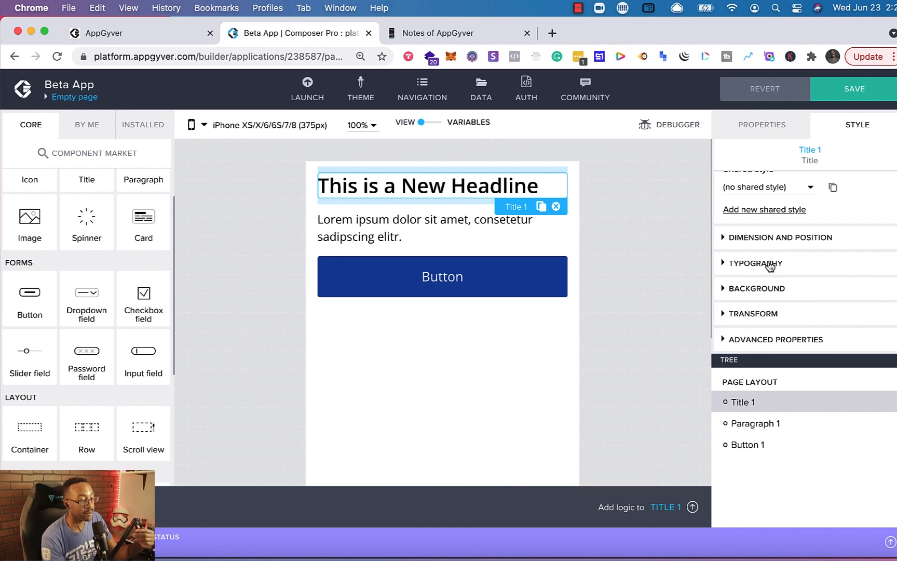
pyautogui.scroll(2, 753, 300)
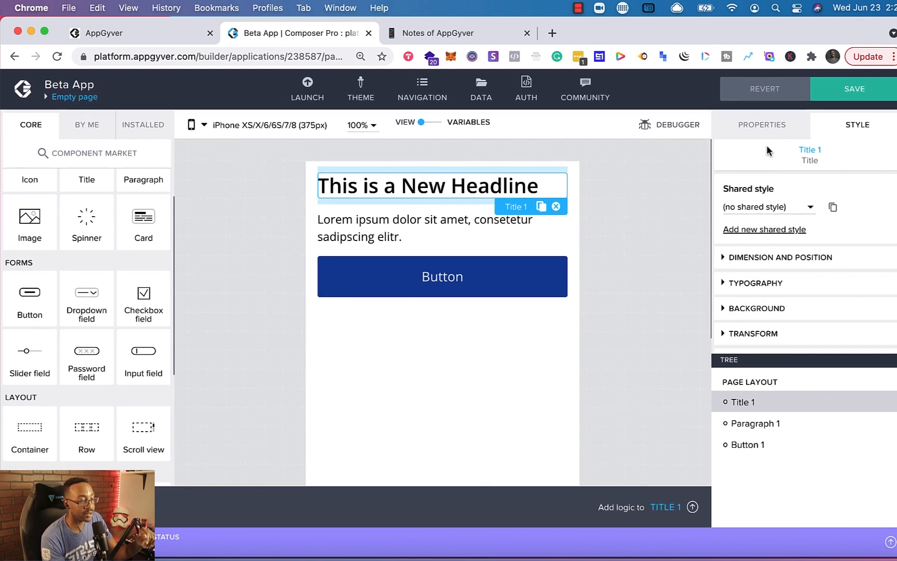
pyautogui.click(755, 133)
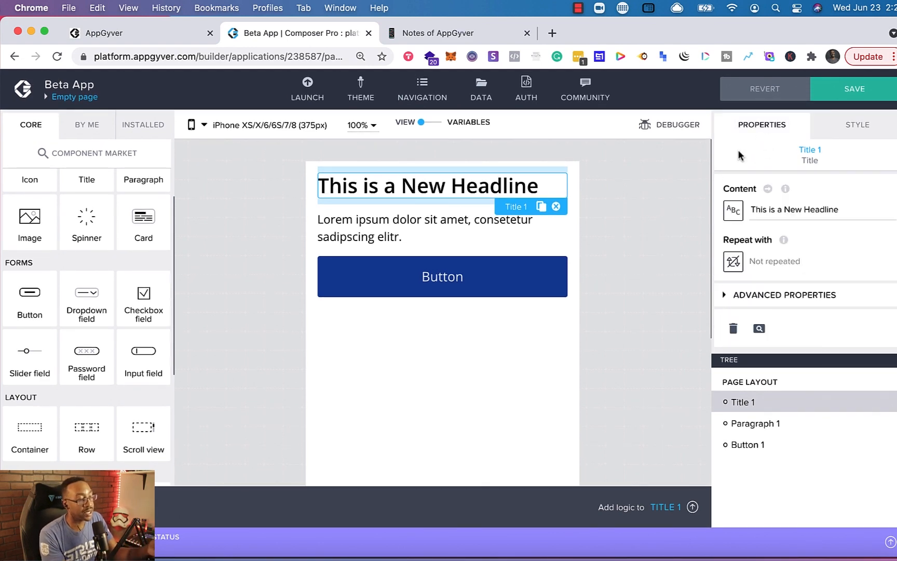
pyautogui.click(430, 219)
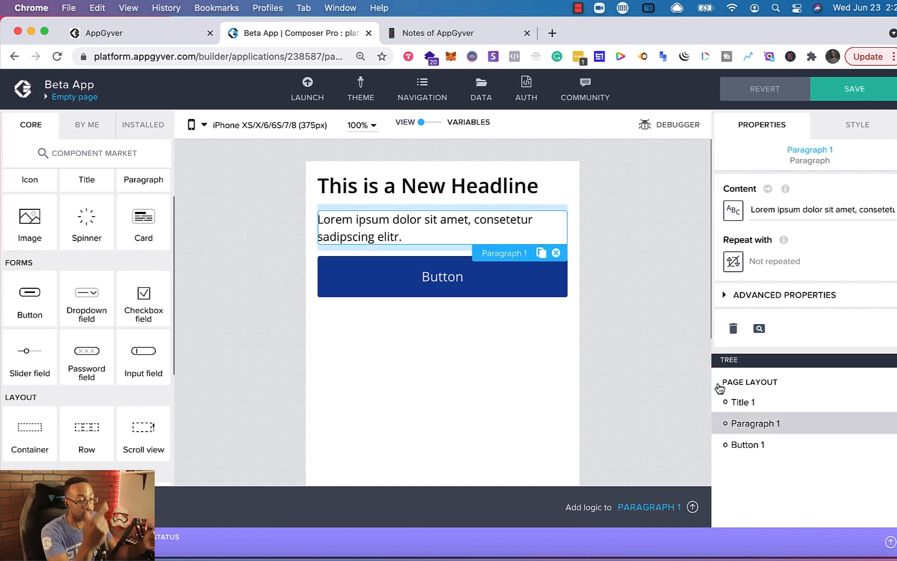
pyautogui.click(765, 403)
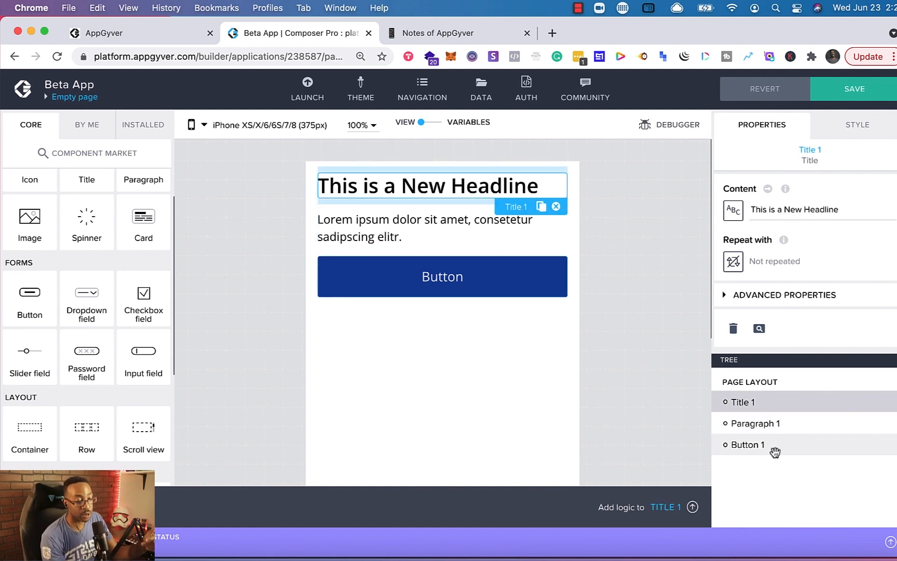
# - Move the button above the paragraph in the page tree and back below it
pyautogui.moveTo(775, 452)
pyautogui.mouseDown()
pyautogui.moveTo(773, 414)
pyautogui.moveTo(767, 465)
pyautogui.mouseUp()
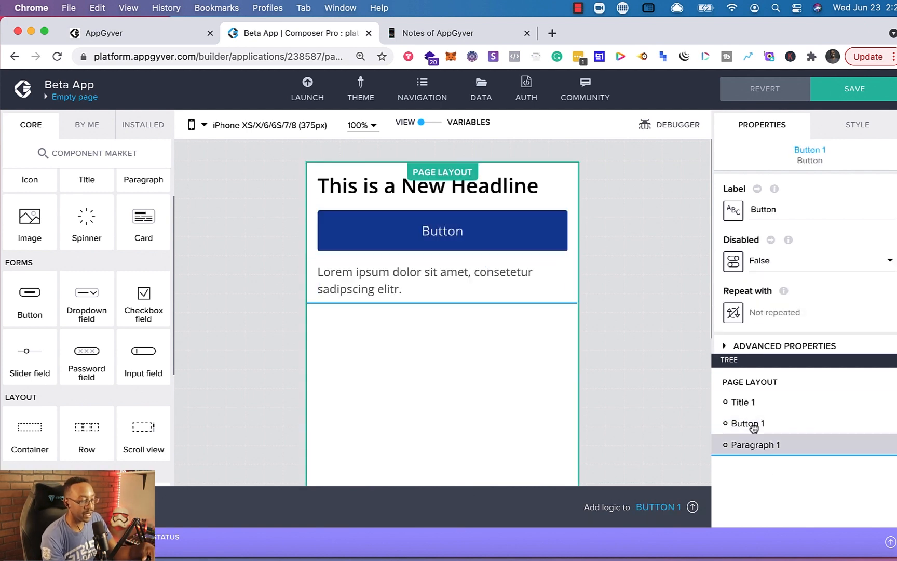
pyautogui.moveTo(754, 427); pyautogui.dragTo(765, 446)
pyautogui.click(553, 287)
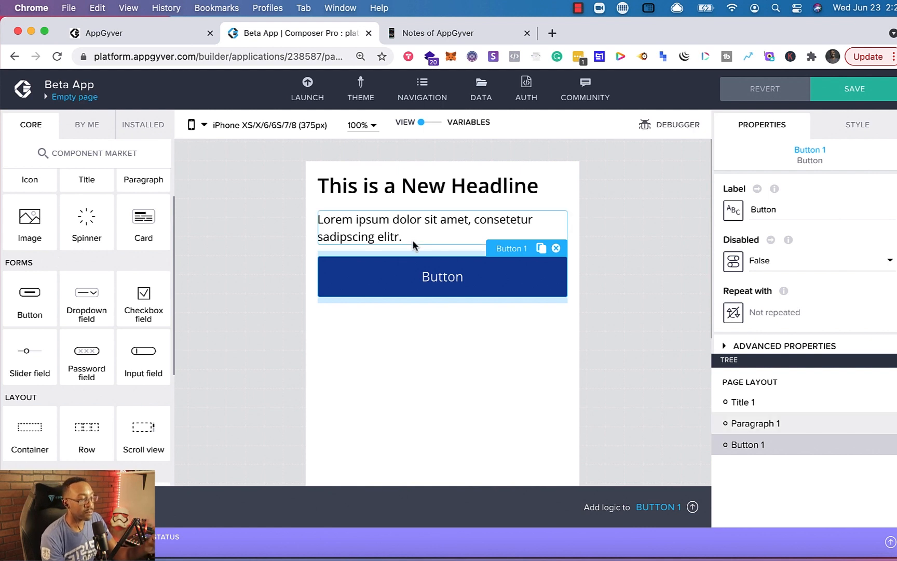
# - Browse the button's style options and the layout and list components in the component library
pyautogui.scroll(-2, 352, 281)
pyautogui.scroll(-2, 352, 280)
pyautogui.scroll(4, 352, 280)
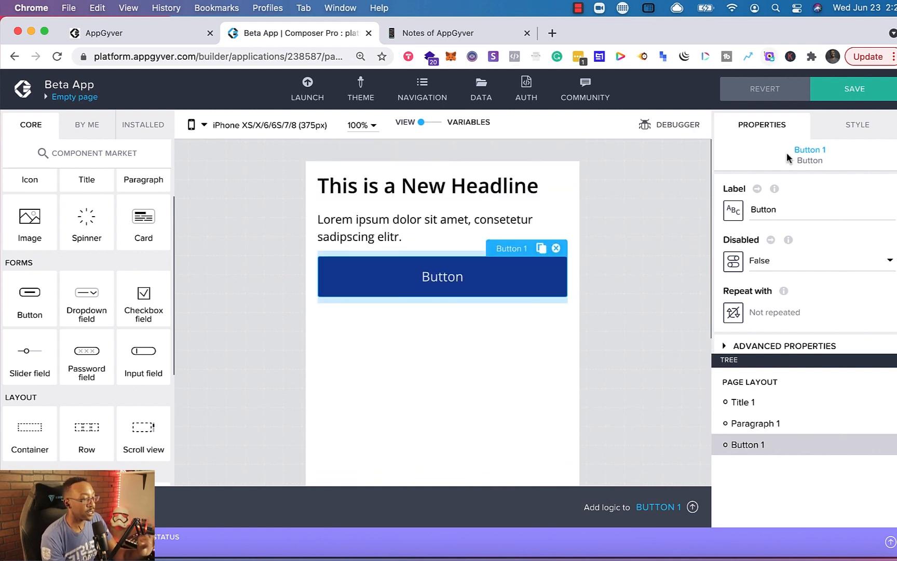
pyautogui.click(879, 124)
pyautogui.click(784, 124)
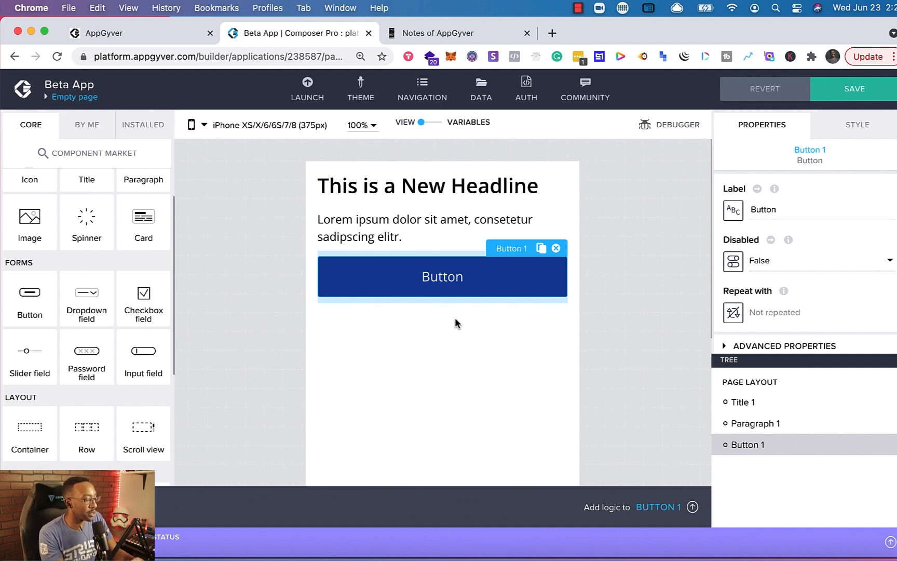
pyautogui.scroll(-5, 68, 368)
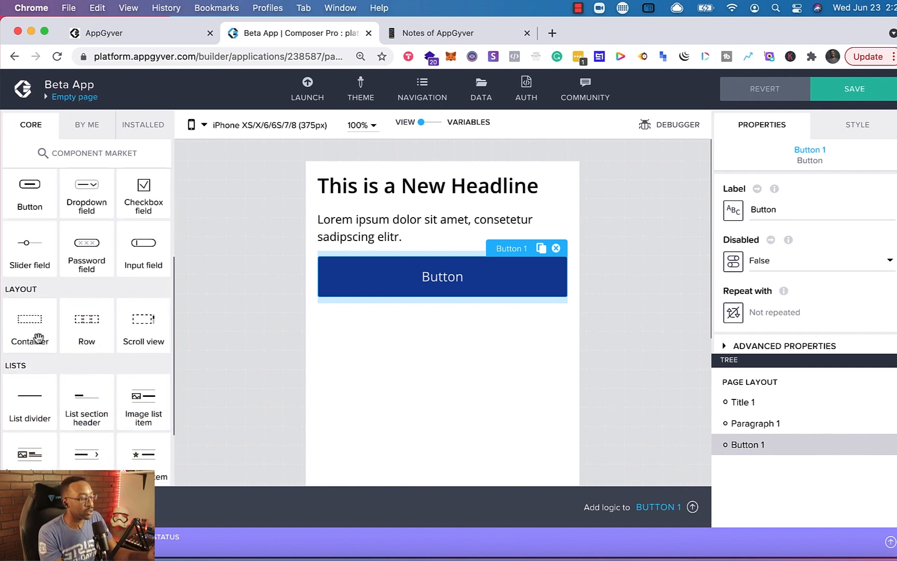
pyautogui.scroll(-4, 74, 362)
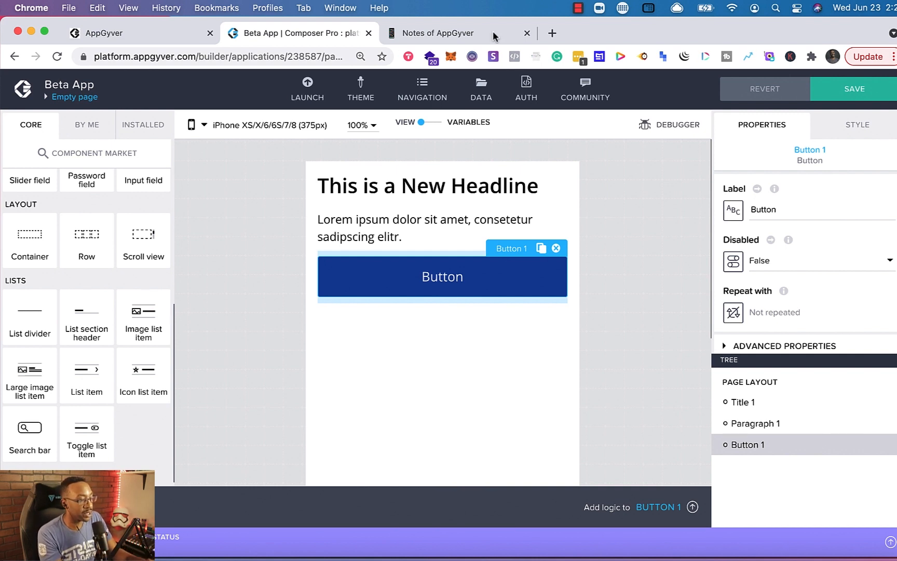
# - Open figma.com from a Google search in another tab, browse its homepage, and return to the builder
pyautogui.click(552, 33)
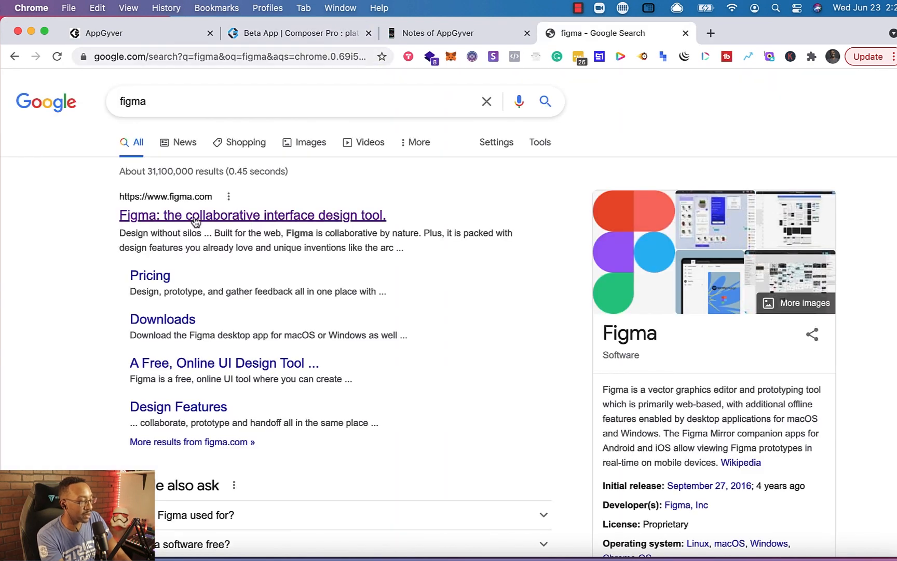
pyautogui.click(195, 219)
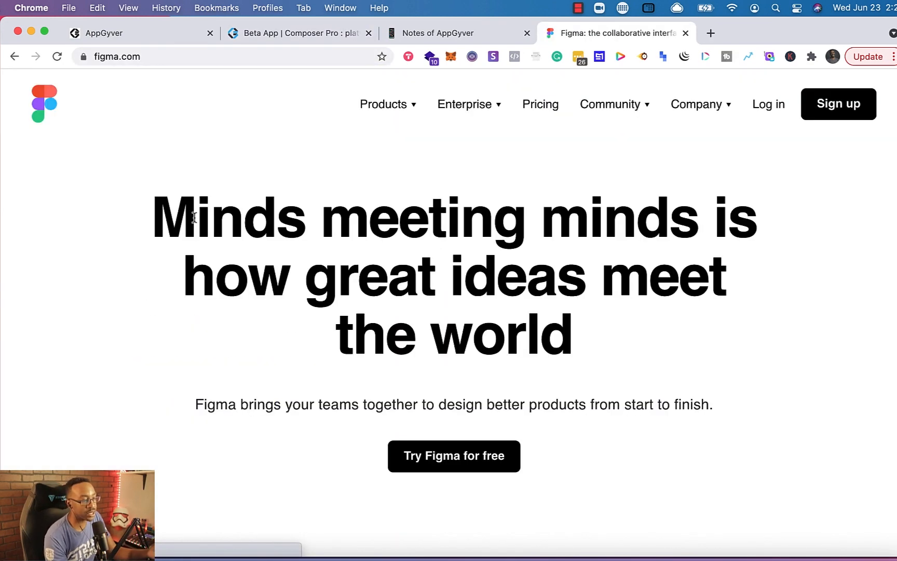
pyautogui.scroll(-12, 232, 314)
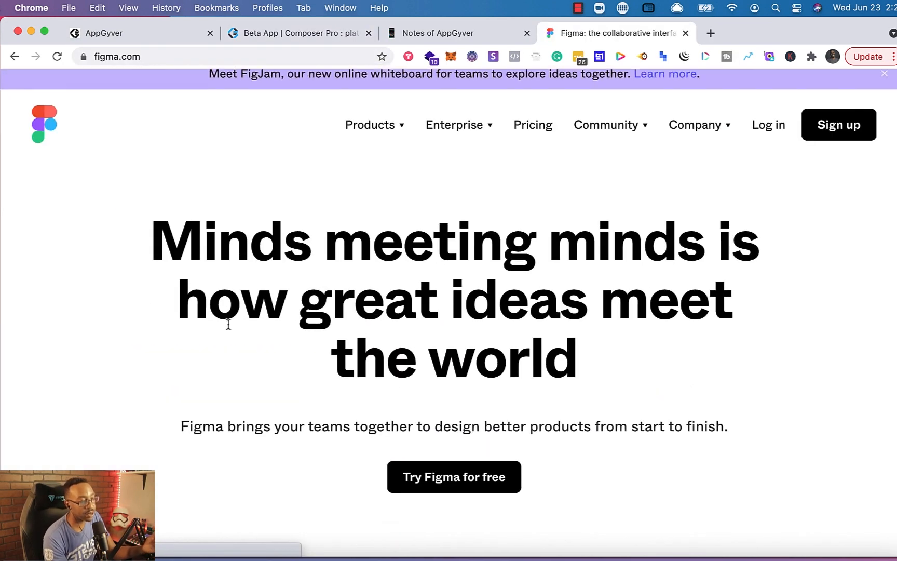
pyautogui.scroll(3, 227, 322)
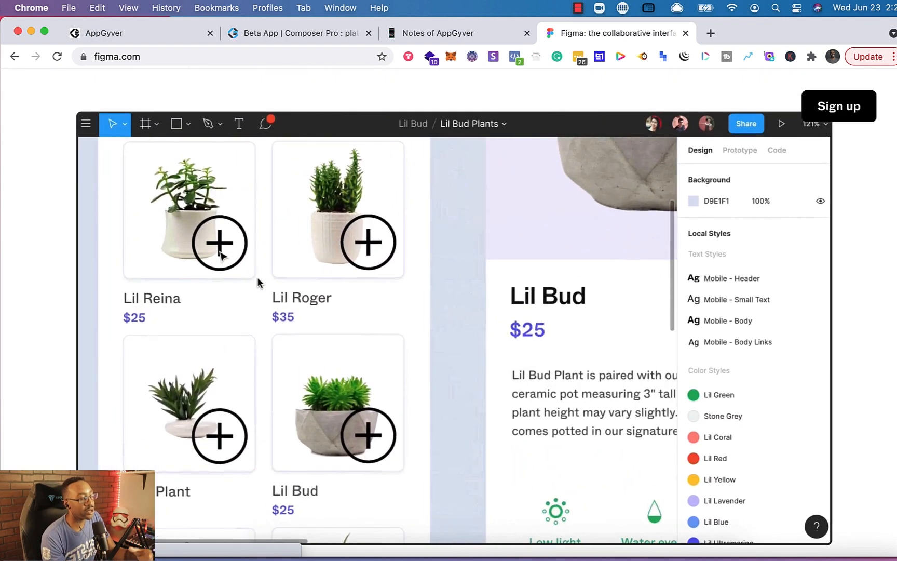
pyautogui.scroll(-6, 258, 277)
pyautogui.scroll(-8, 258, 280)
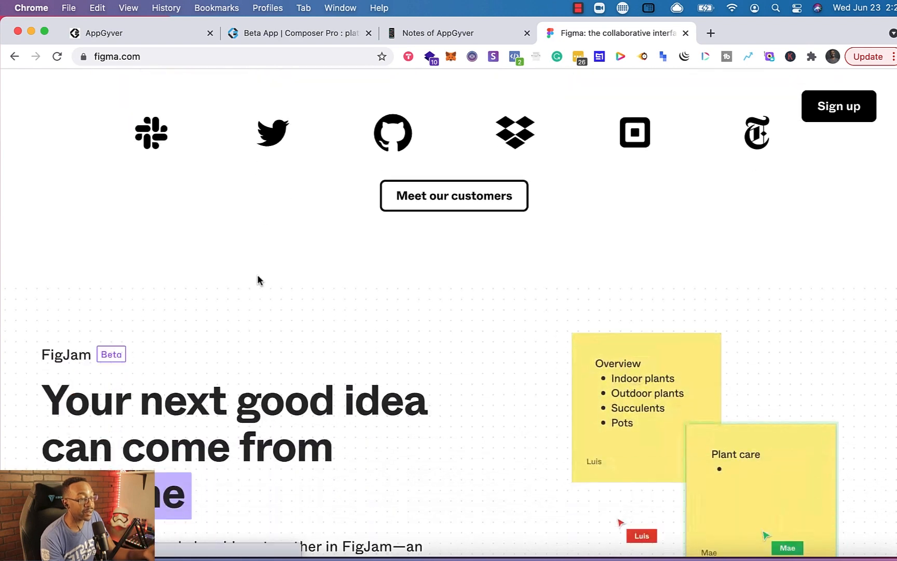
pyautogui.click(311, 34)
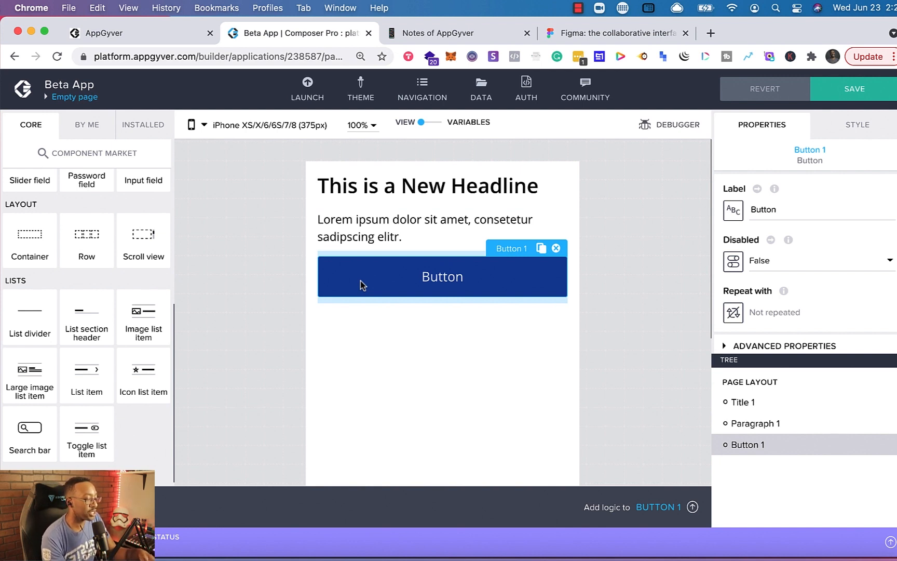
# - Select the button and open its logic canvas
pyautogui.click(342, 233)
pyautogui.click(362, 277)
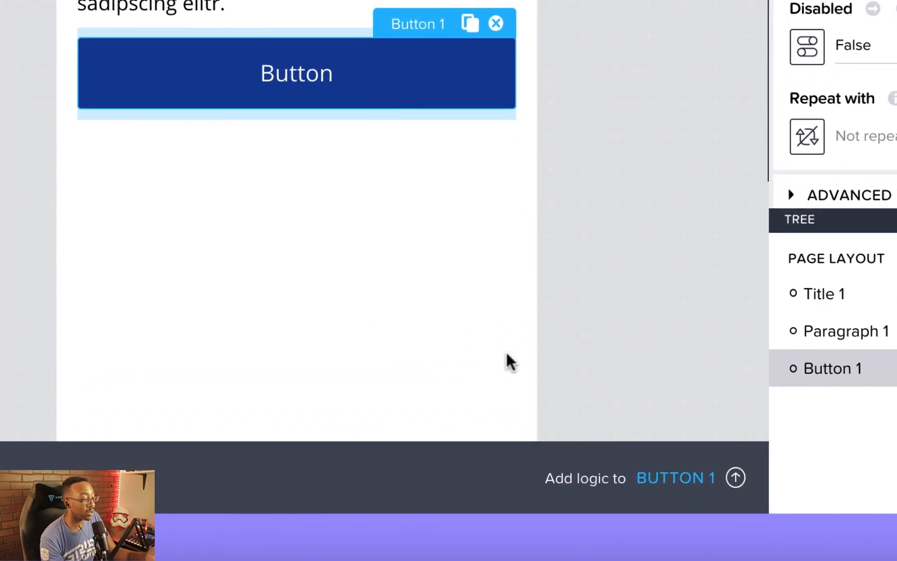
pyautogui.click(651, 480)
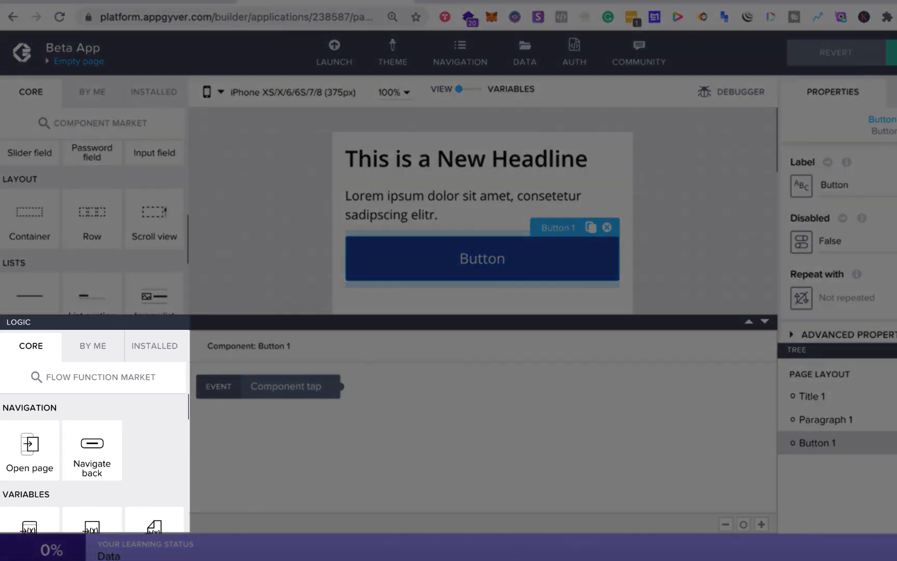
# - Browse the core flow functions available in the logic panel
pyautogui.scroll(-1, 33, 456)
pyautogui.scroll(-4, 33, 456)
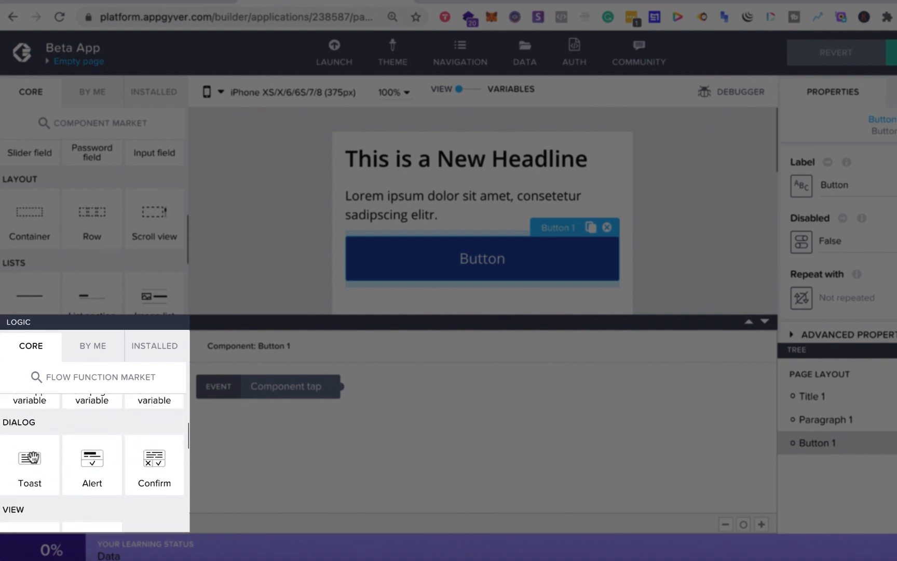
pyautogui.scroll(2, 33, 457)
pyautogui.scroll(-6, 33, 457)
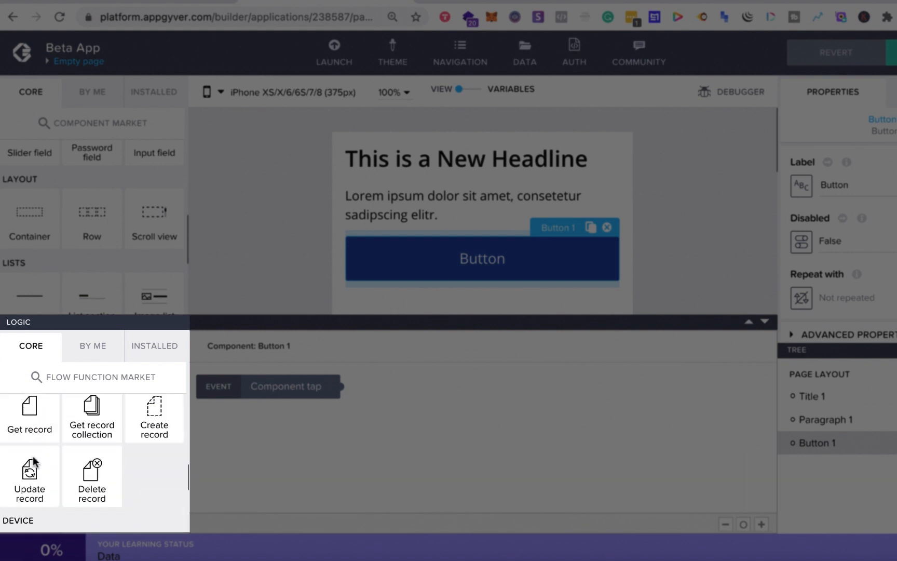
pyautogui.scroll(10, 32, 457)
pyautogui.scroll(-1, 31, 459)
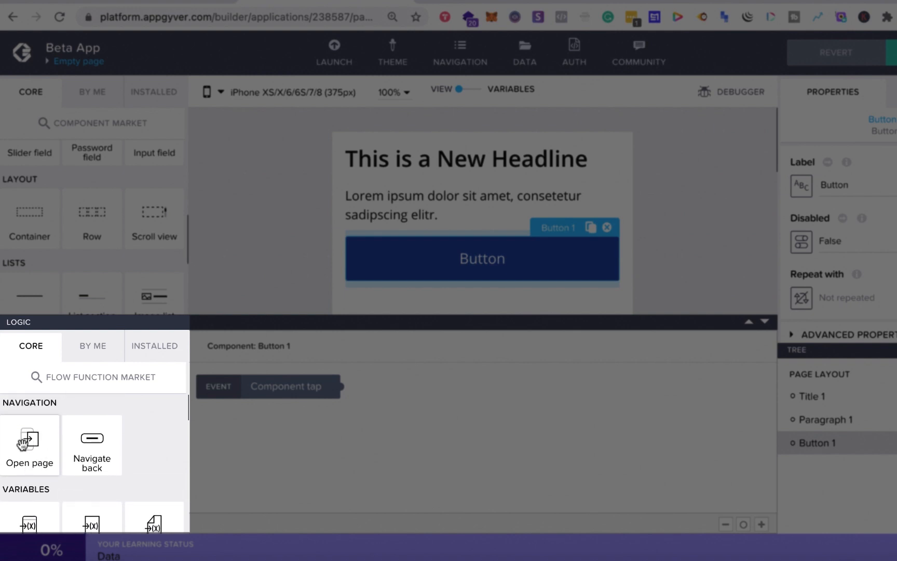
pyautogui.scroll(-2, 56, 453)
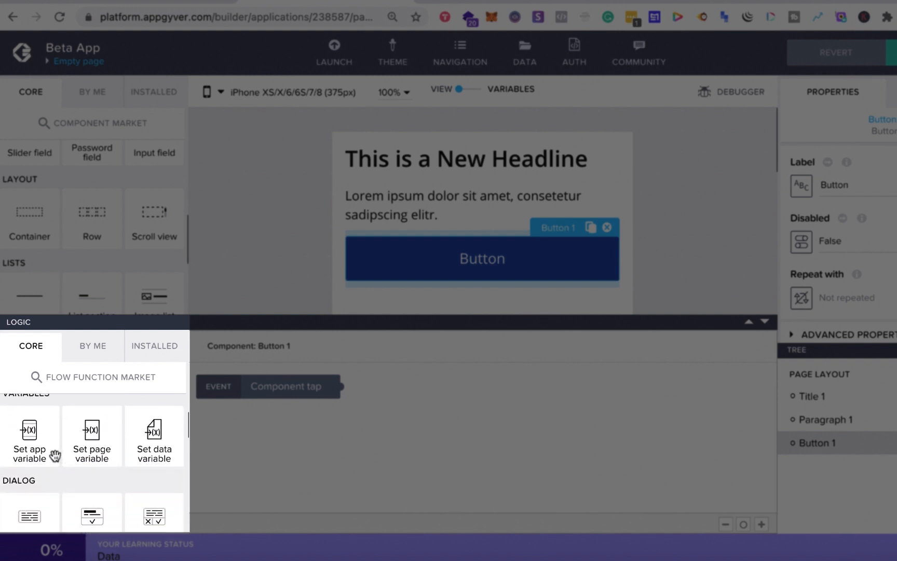
pyautogui.scroll(-2, 55, 456)
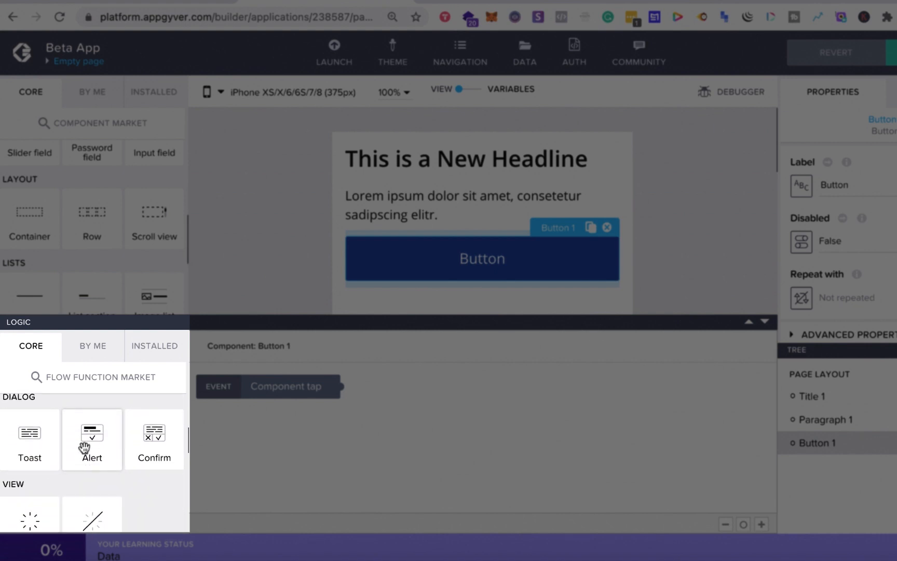
pyautogui.scroll(-5, 84, 446)
pyautogui.scroll(1, 84, 445)
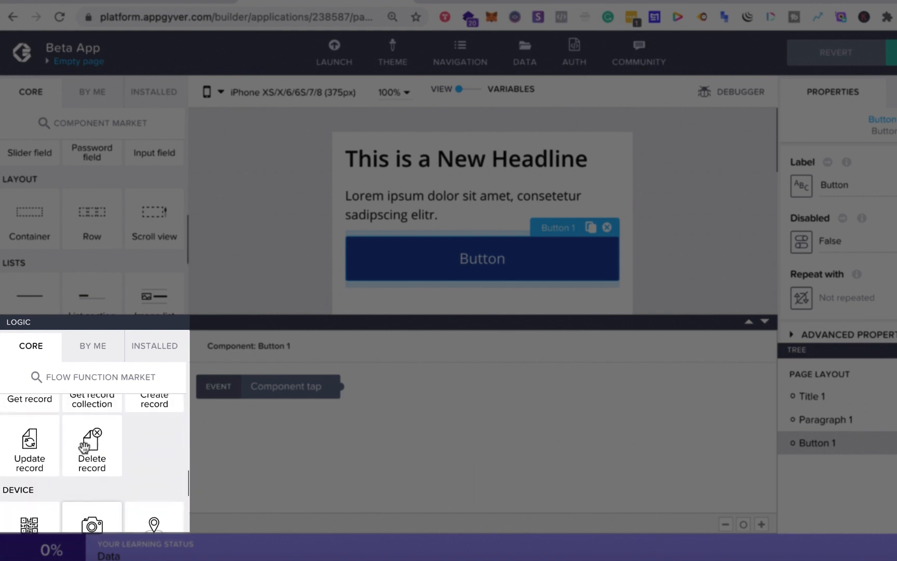
pyautogui.scroll(-2, 84, 447)
pyautogui.scroll(10, 84, 445)
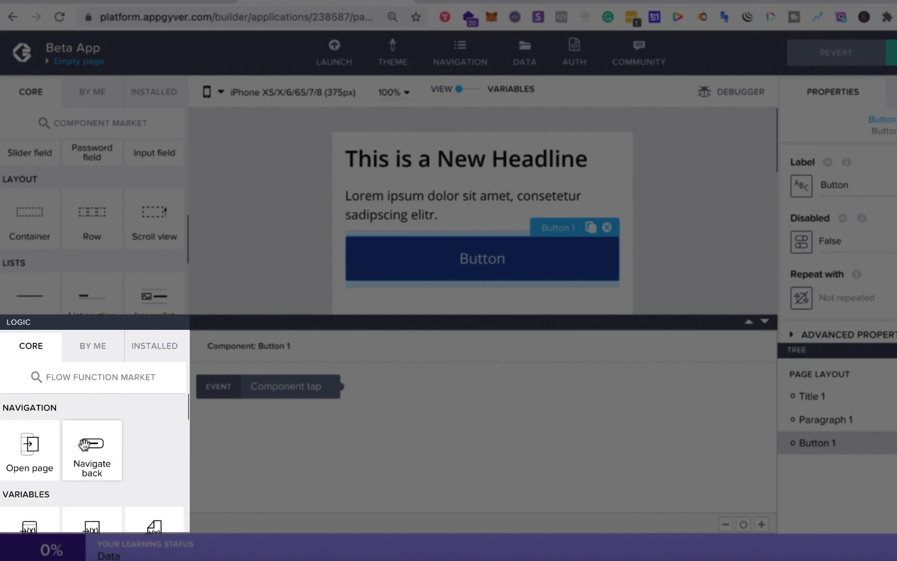
pyautogui.scroll(-6, 84, 447)
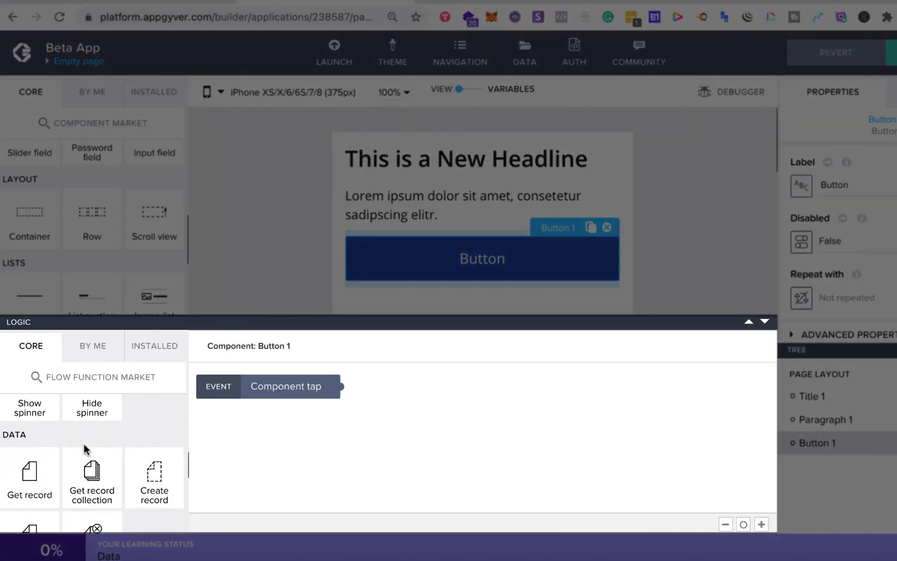
pyautogui.scroll(-4, 85, 447)
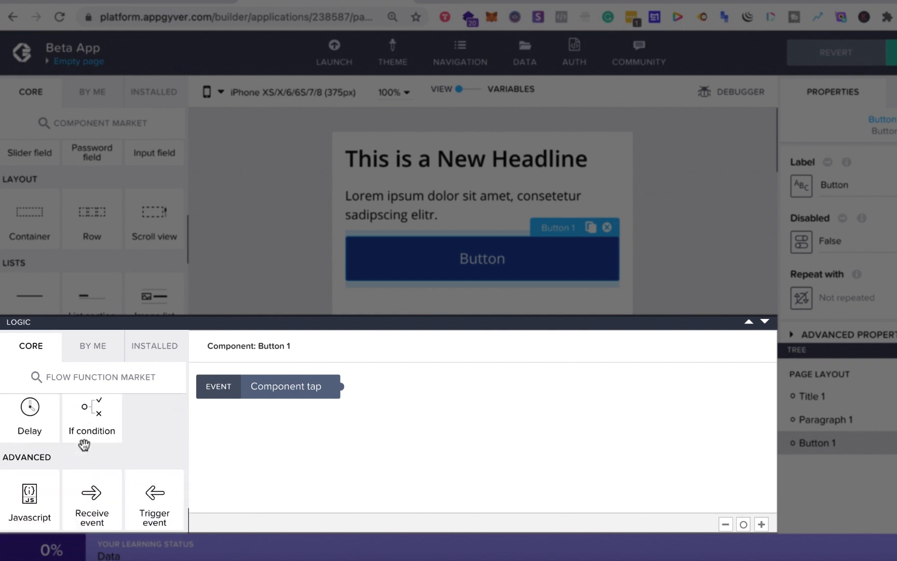
# - Add an Alert flow function to the button's logic canvas and connect it to the Component tap event
pyautogui.scroll(4, 84, 445)
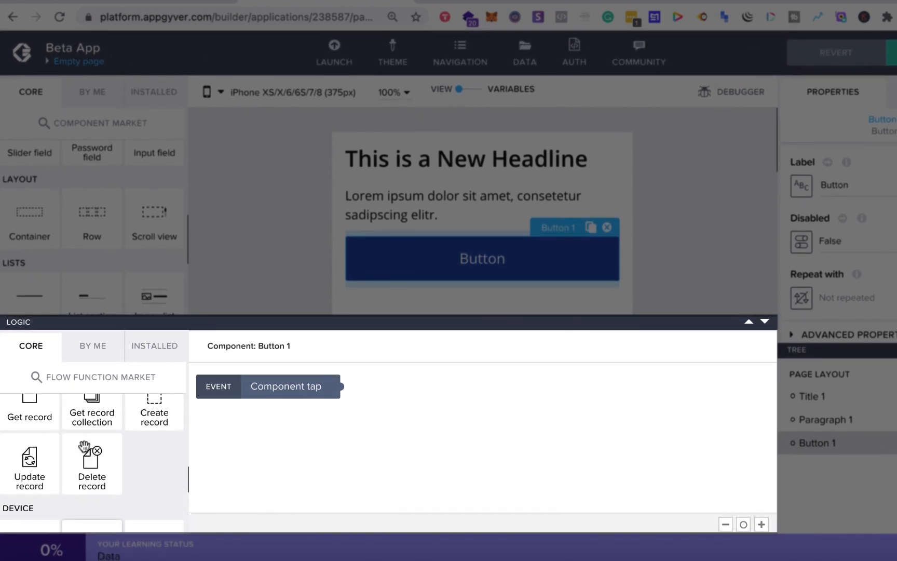
pyautogui.scroll(4, 85, 448)
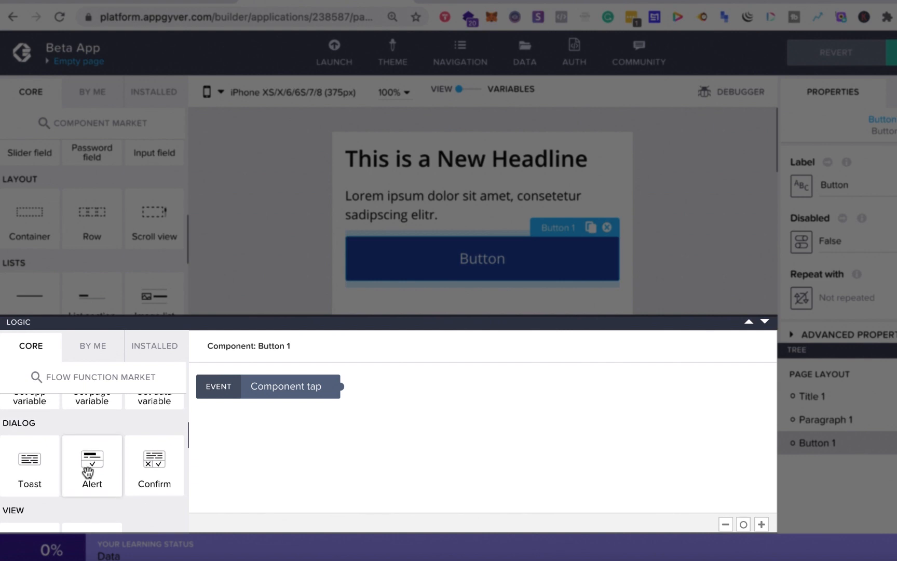
pyautogui.moveTo(87, 470); pyautogui.dragTo(424, 422)
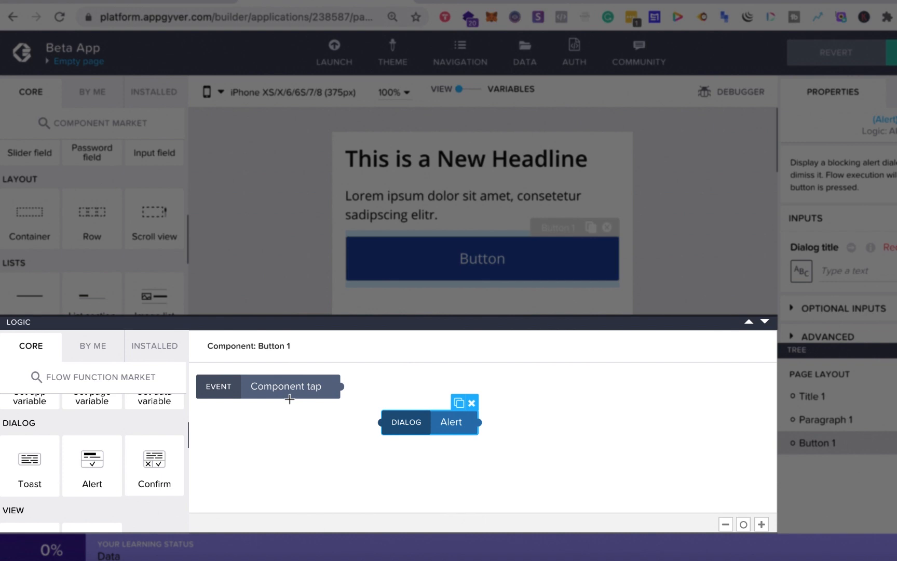
pyautogui.moveTo(342, 386); pyautogui.dragTo(380, 423)
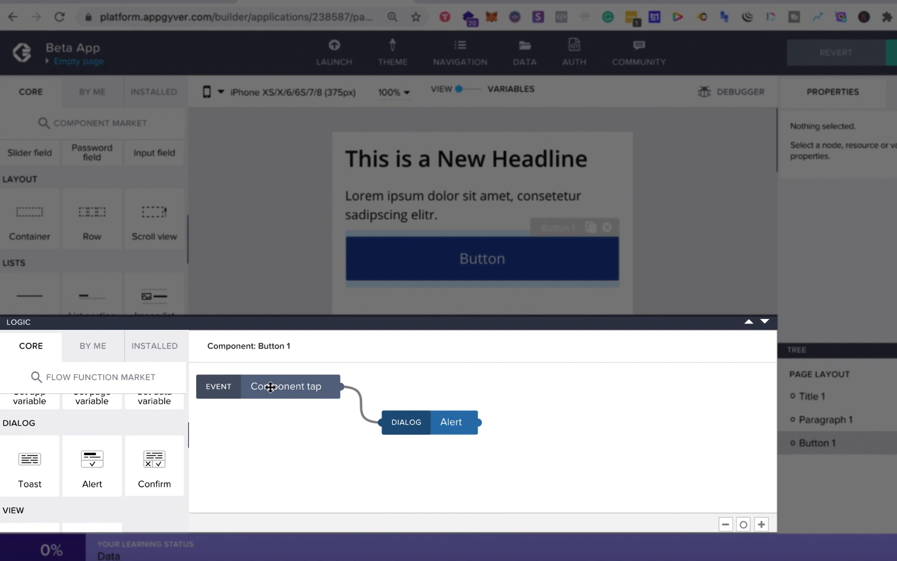
# - Set the Alert's dialog title to "Hello There!"
pyautogui.click(437, 421)
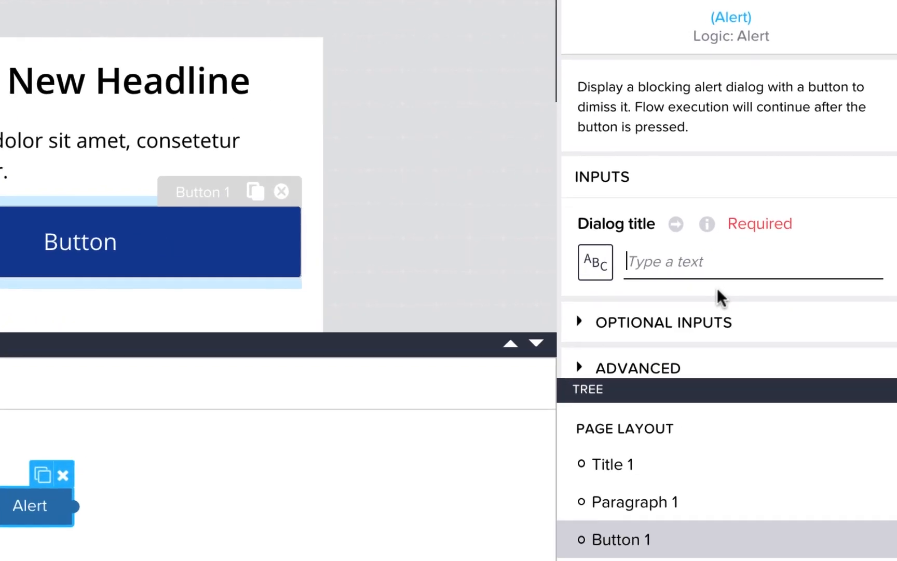
pyautogui.write('Hello ')
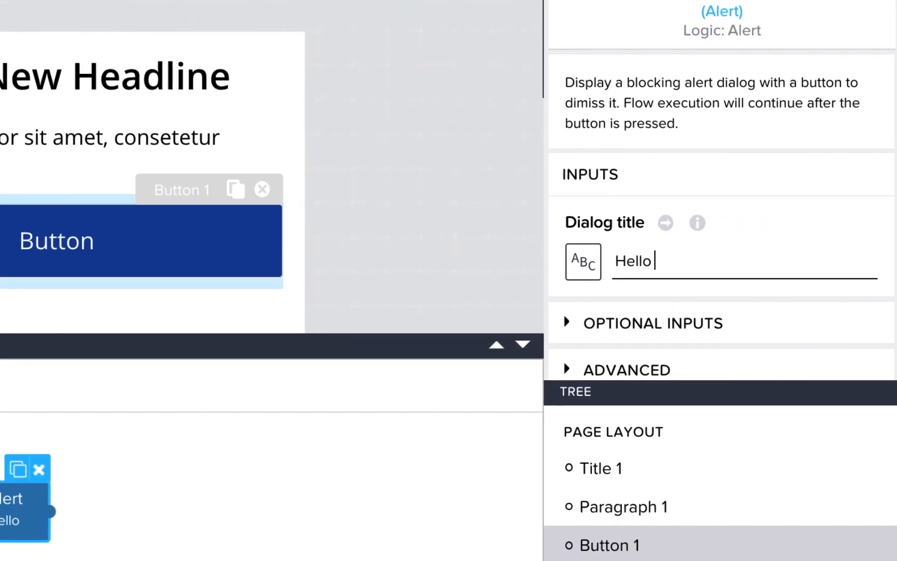
pyautogui.write('There!')
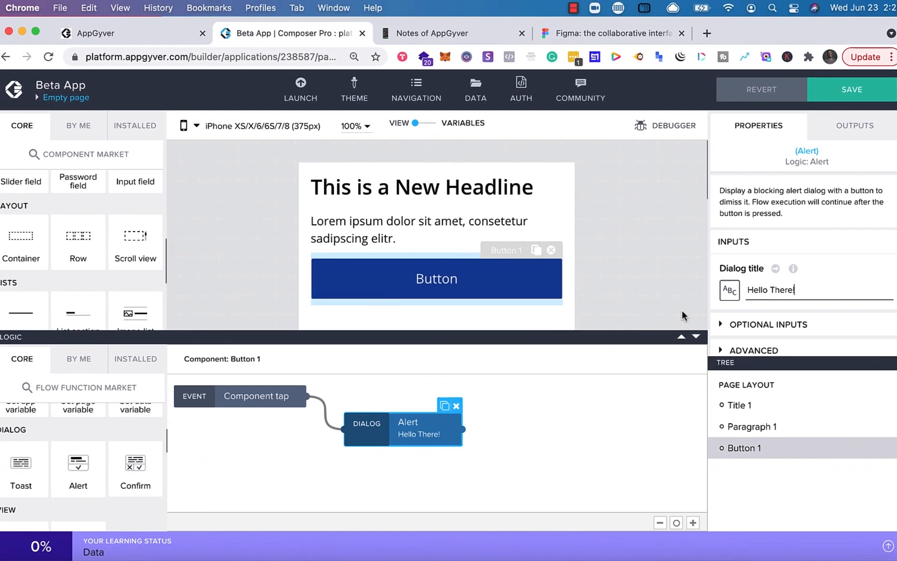
# - Collapse the logic canvas and save the app
pyautogui.click(696, 337)
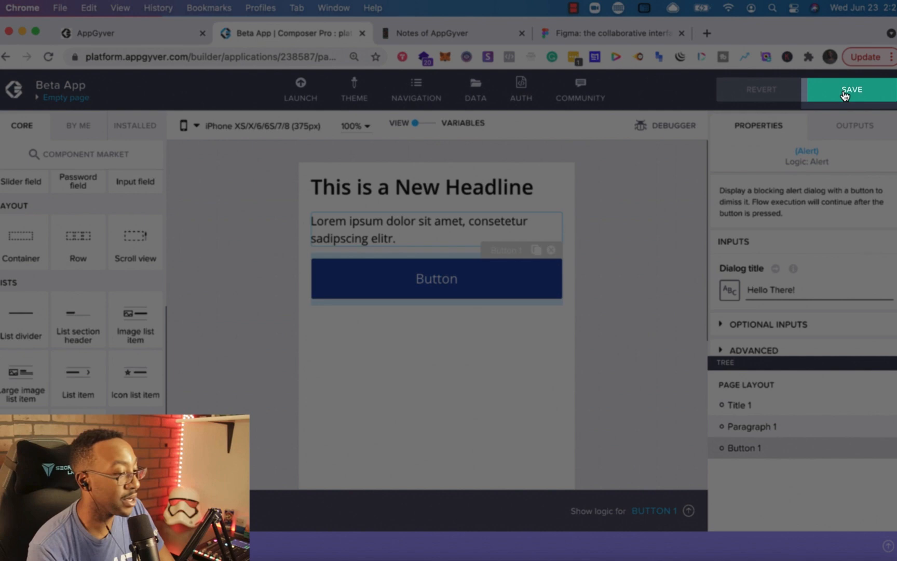
pyautogui.click(844, 95)
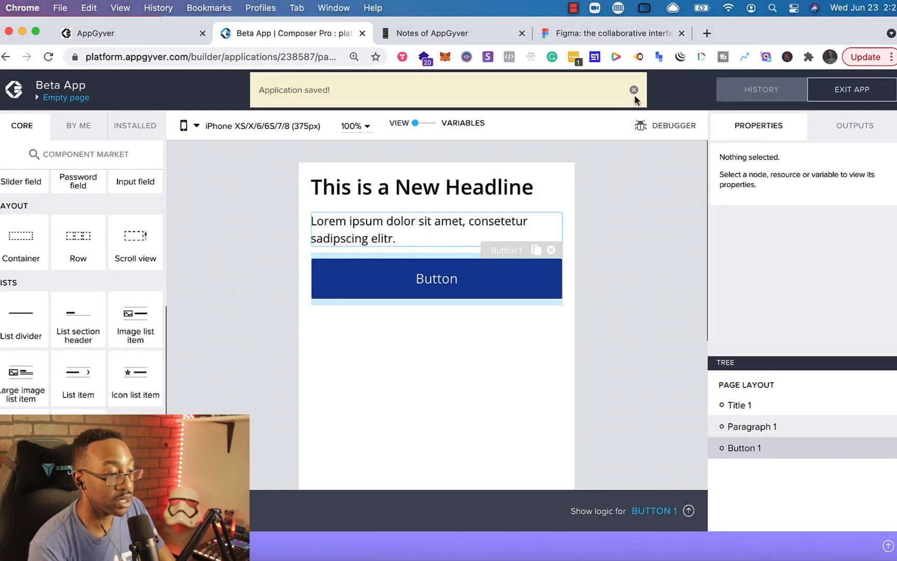
pyautogui.click(634, 90)
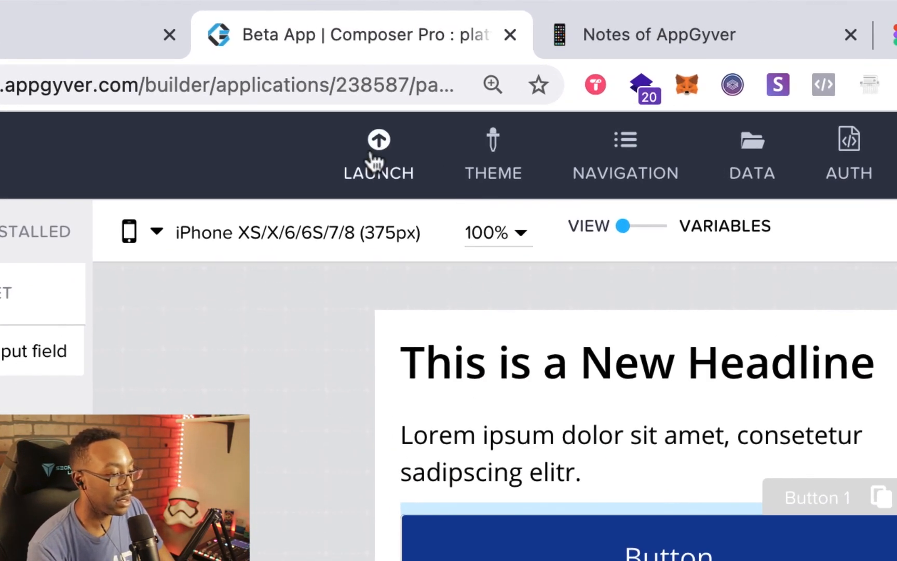
# - Launch the app preview portal and open Beta App's web preview
pyautogui.click(375, 161)
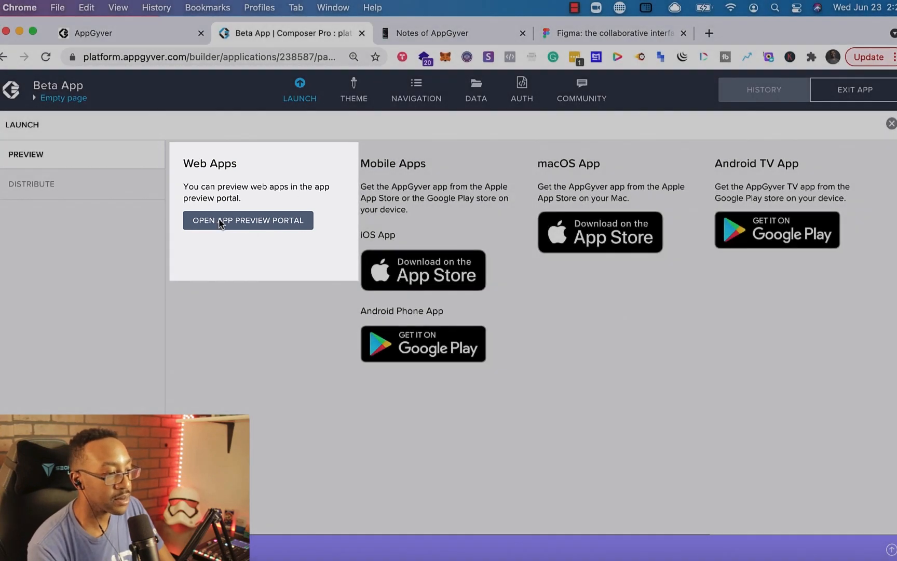
pyautogui.click(219, 222)
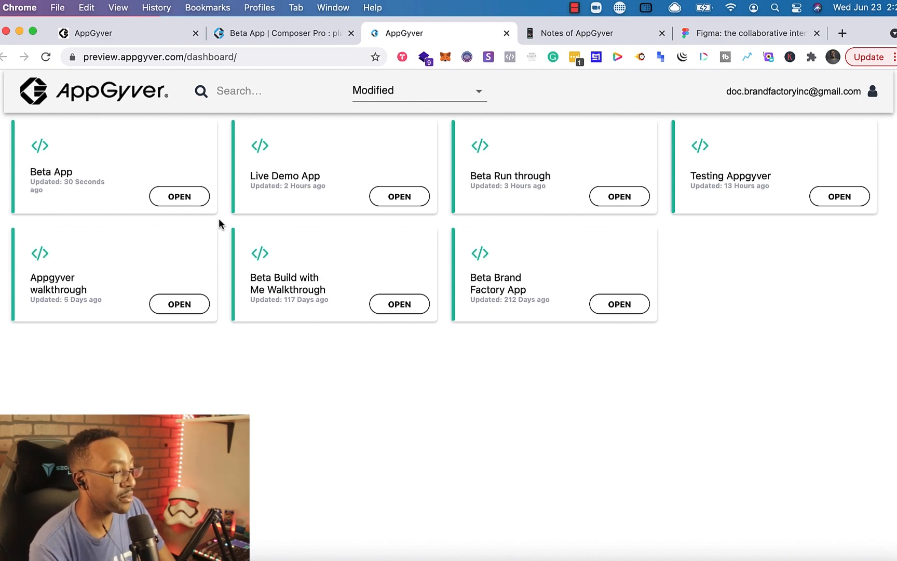
pyautogui.click(172, 197)
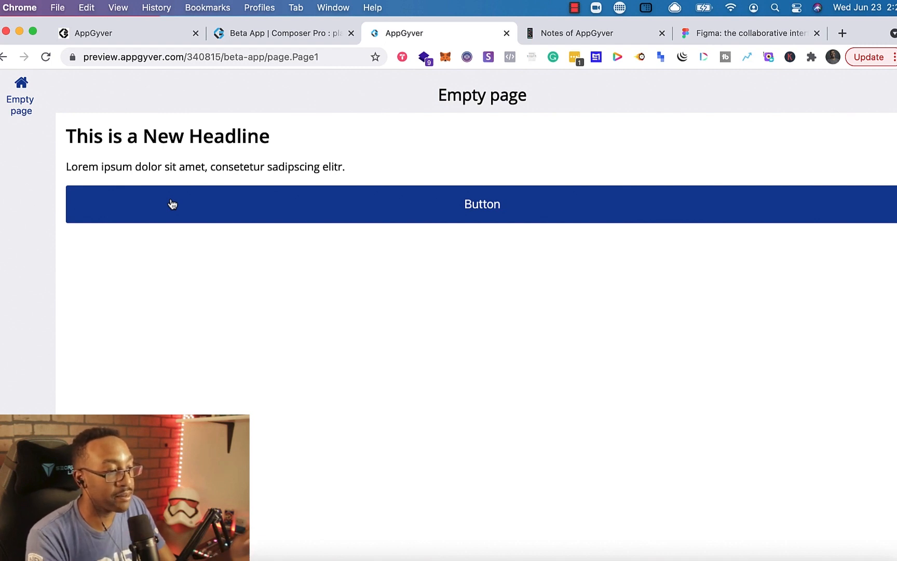
# - Narrow the browser window to a phone-like width to view the preview
pyautogui.click(242, 35)
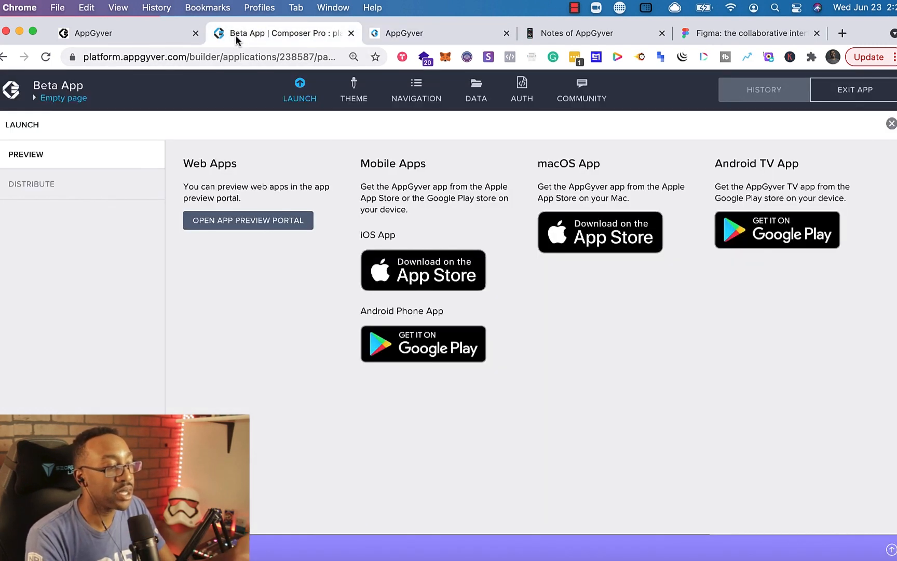
pyautogui.click(403, 34)
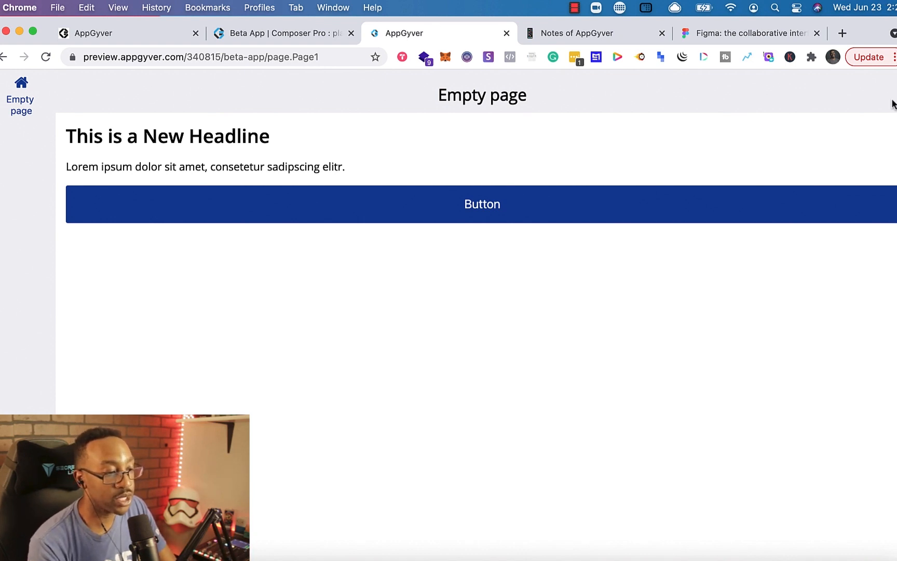
pyautogui.moveTo(896, 106); pyautogui.dragTo(738, 107)
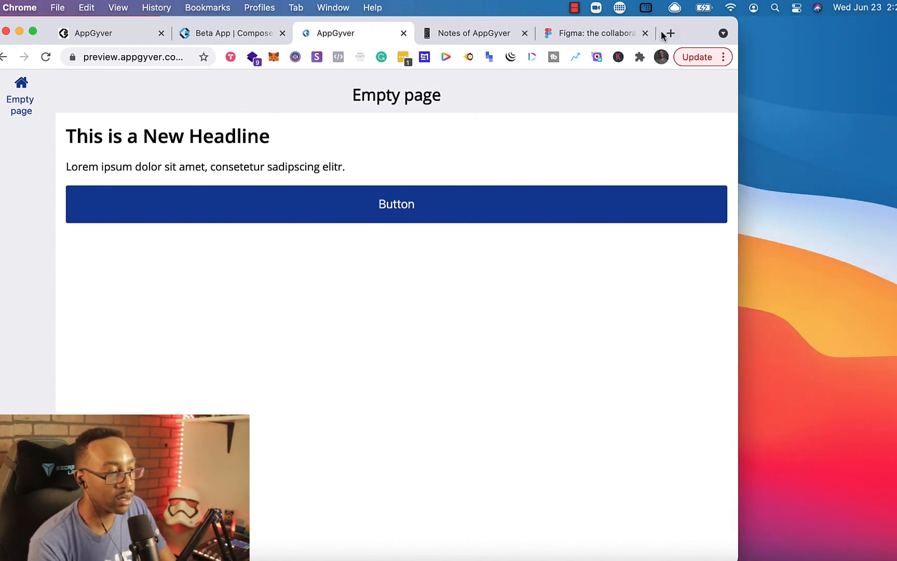
pyautogui.moveTo(694, 30); pyautogui.dragTo(777, 25)
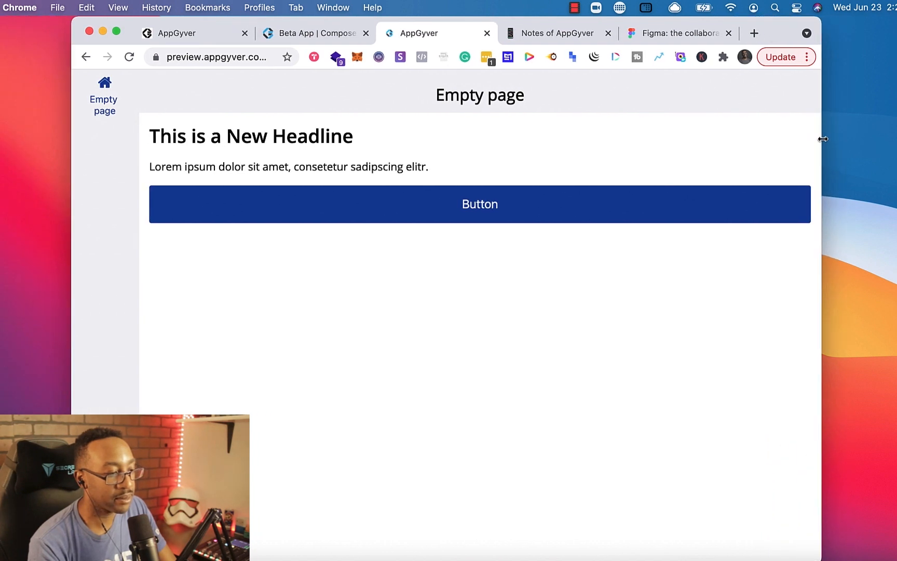
pyautogui.moveTo(818, 142); pyautogui.dragTo(446, 132)
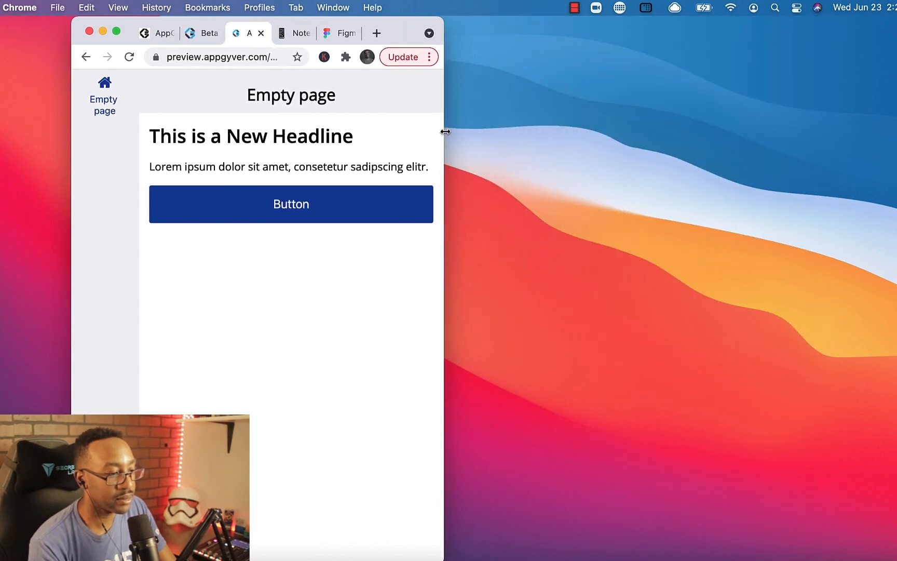
pyautogui.moveTo(400, 38); pyautogui.dragTo(447, 44)
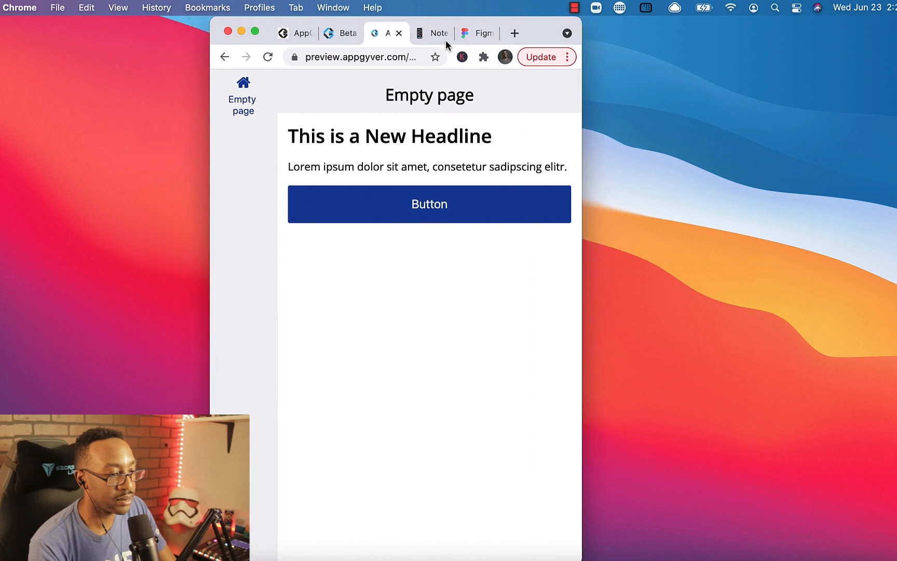
pyautogui.moveTo(583, 148); pyautogui.dragTo(547, 149)
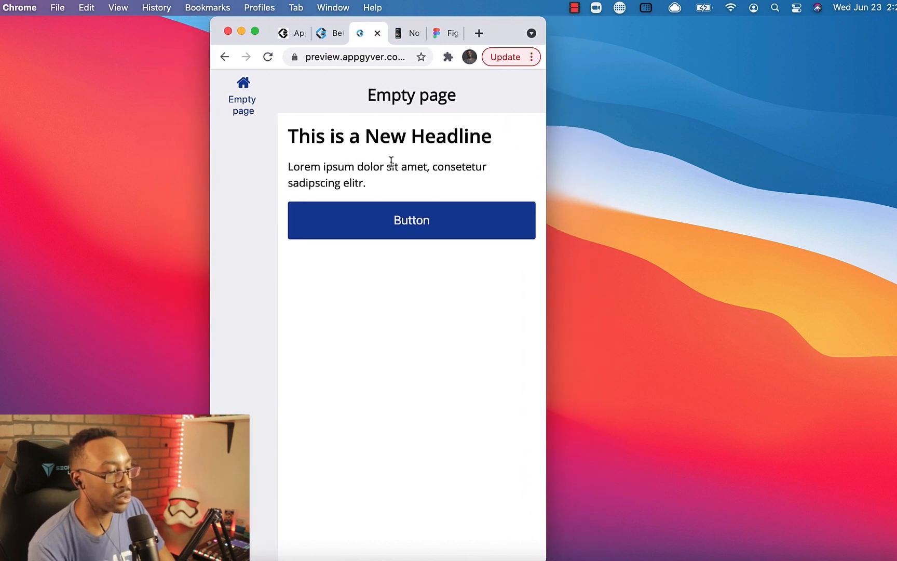
# - Close the Launch panel in the builder and return to the preview tab
pyautogui.click(331, 33)
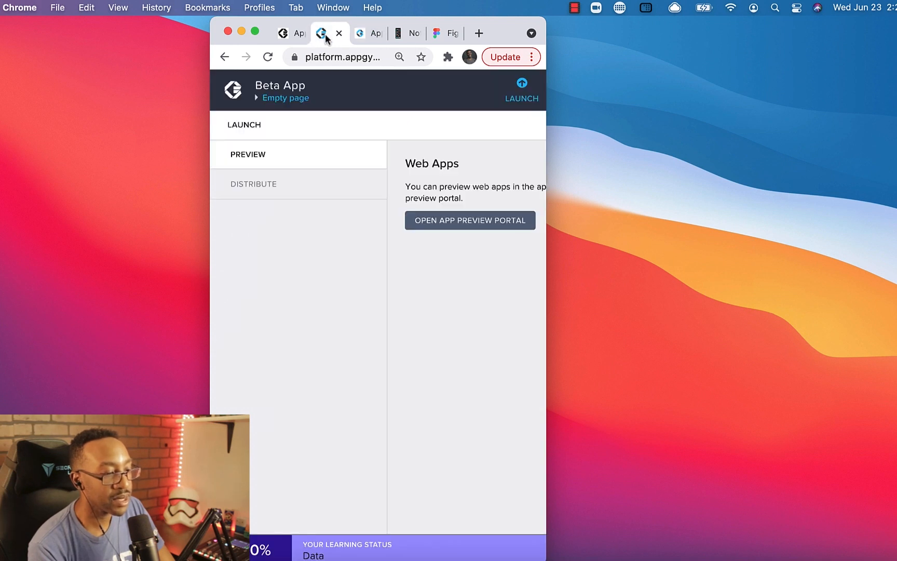
pyautogui.click(528, 123)
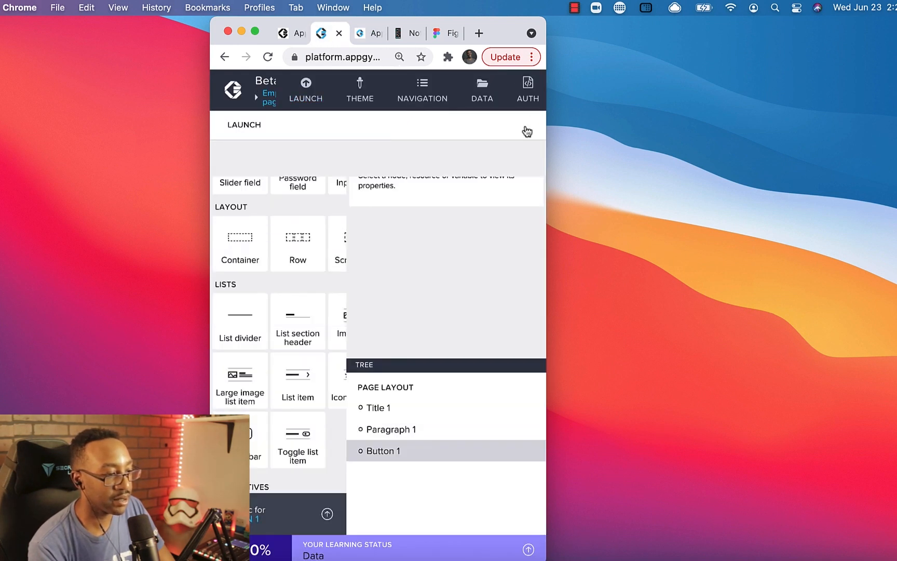
pyautogui.click(365, 34)
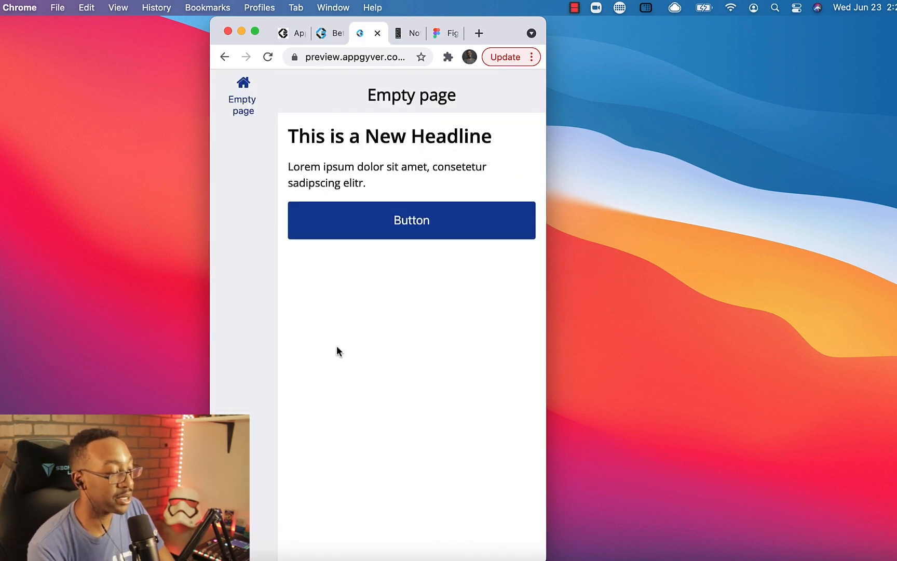
# - Tap the preview's button and dismiss the alert several times to test the logic
pyautogui.click(379, 232)
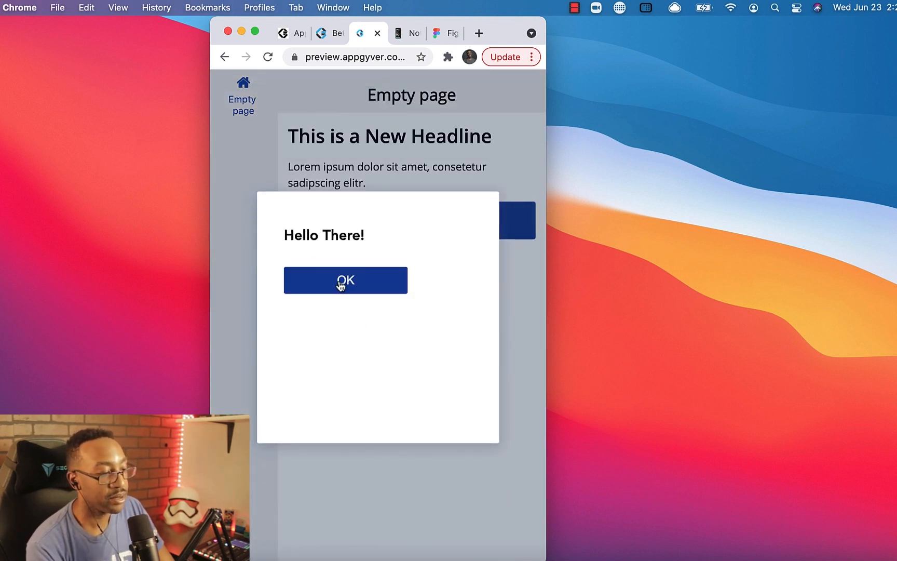
pyautogui.click(345, 279)
pyautogui.click(355, 227)
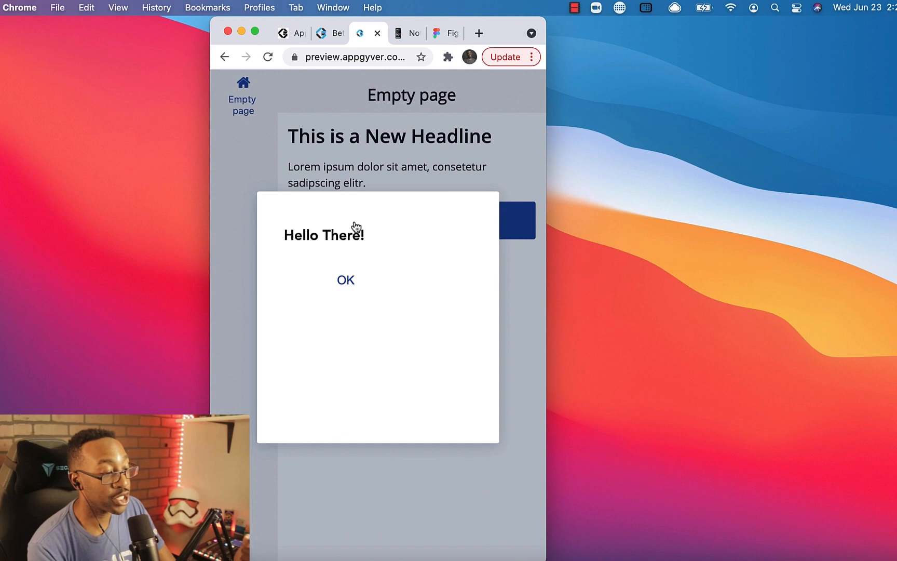
pyautogui.click(345, 279)
pyautogui.click(368, 233)
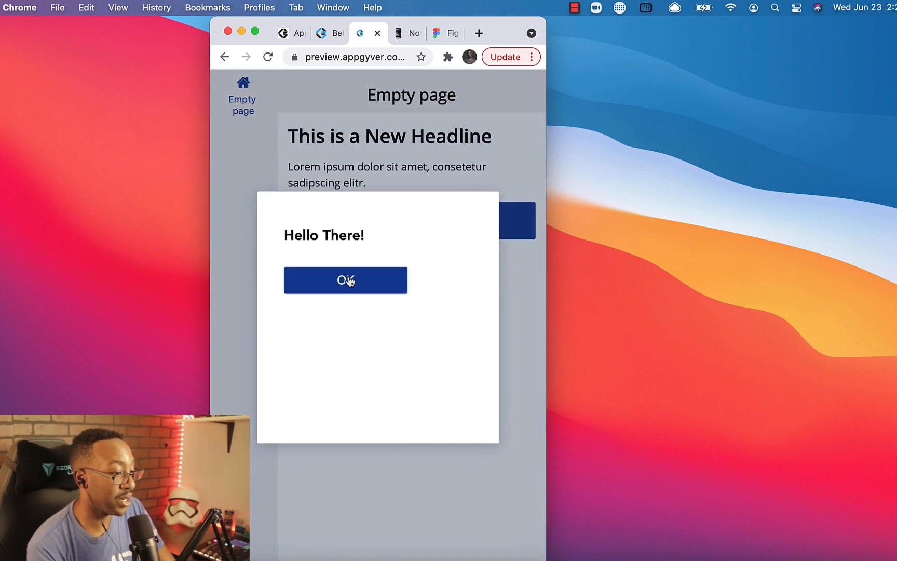
pyautogui.click(345, 280)
# - Maximize the browser window and return to the builder, selecting the button
pyautogui.click(255, 31)
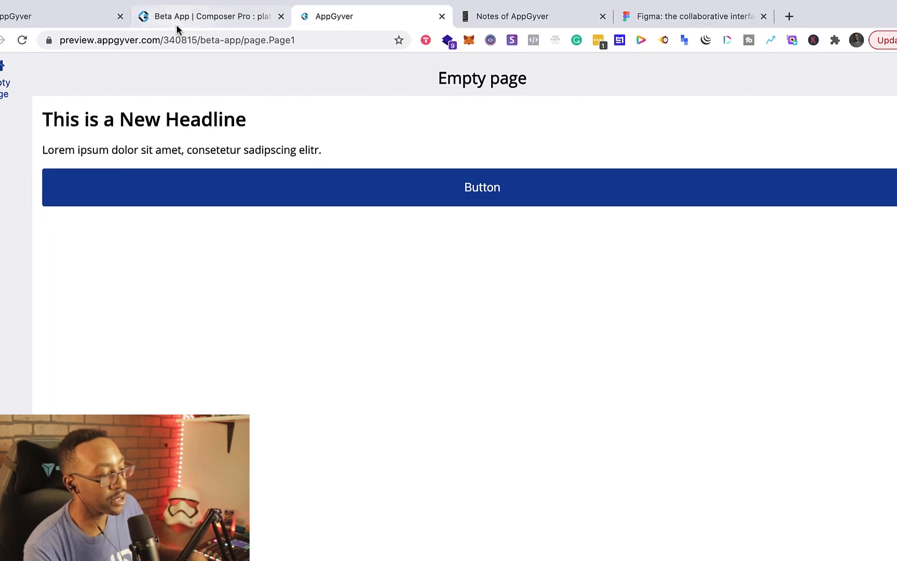
pyautogui.click(219, 16)
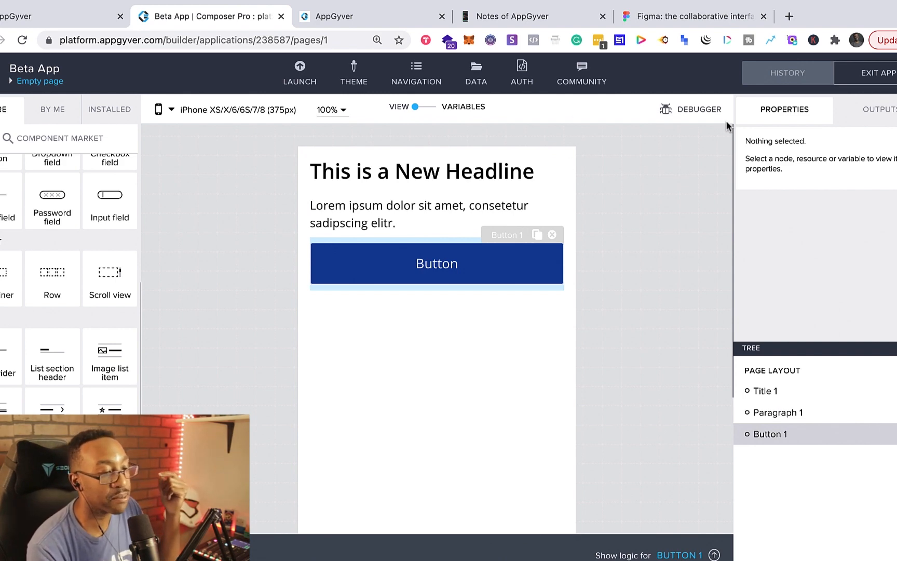
pyautogui.click(373, 20)
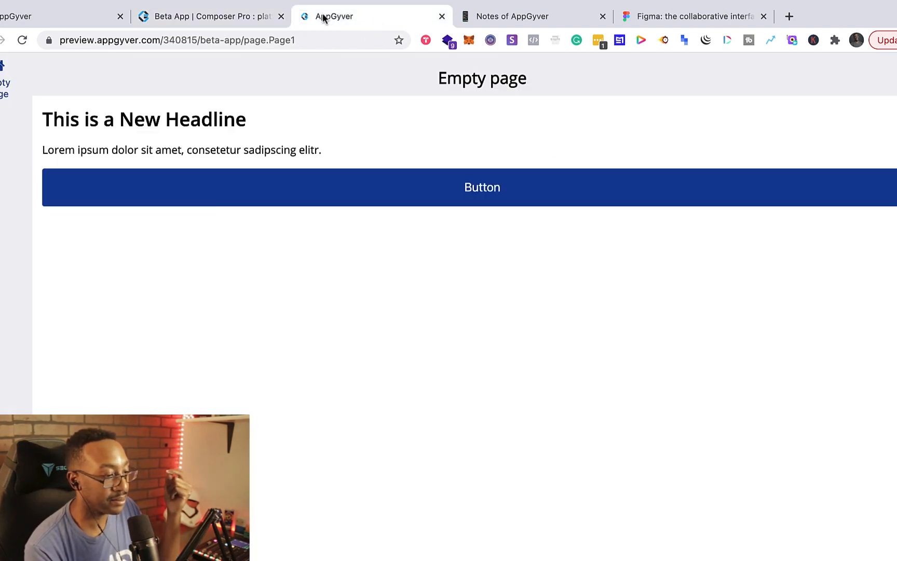
pyautogui.click(235, 18)
pyautogui.scroll(4, 108, 227)
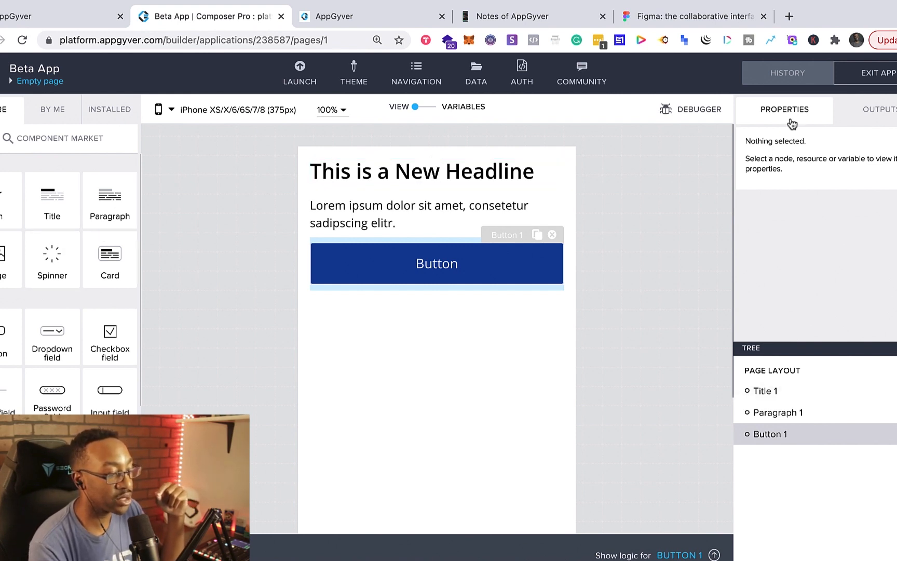
pyautogui.click(445, 271)
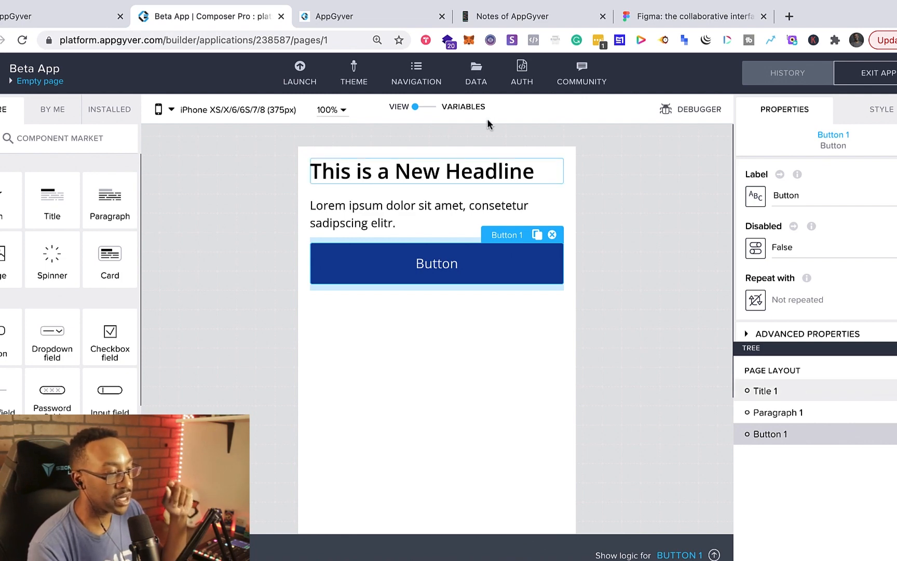
# - Open the Notes of AppGyver tab and scroll through its sections
pyautogui.click(509, 16)
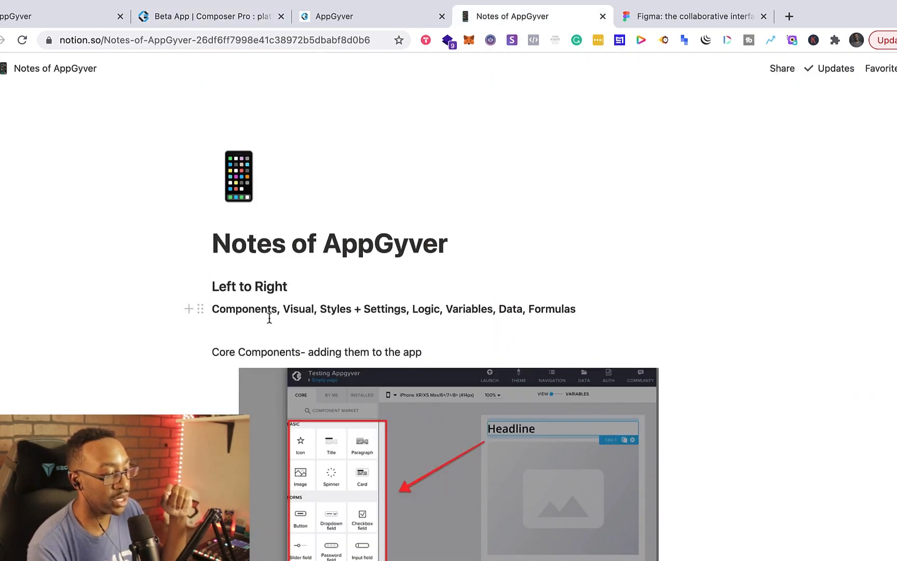
pyautogui.scroll(-5, 284, 345)
pyautogui.scroll(-6, 284, 345)
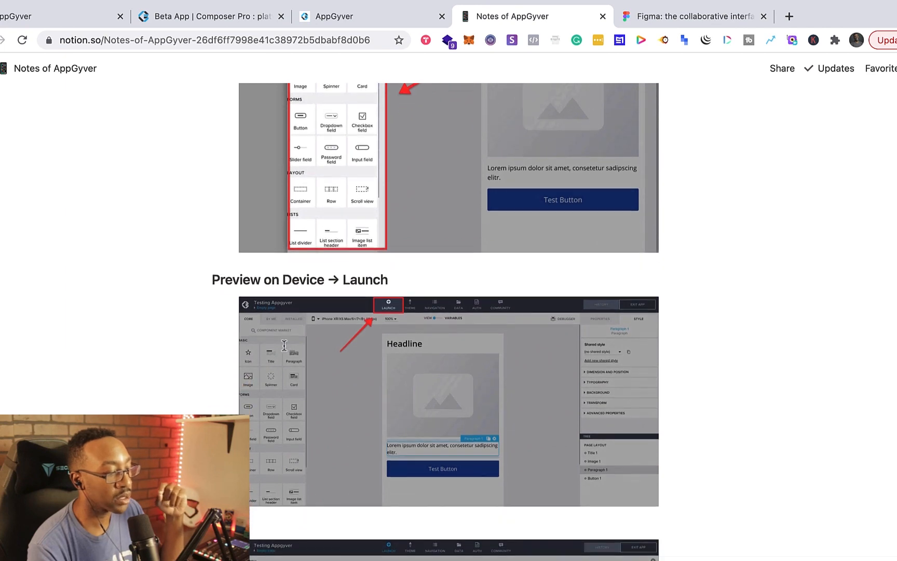
pyautogui.scroll(-15, 285, 351)
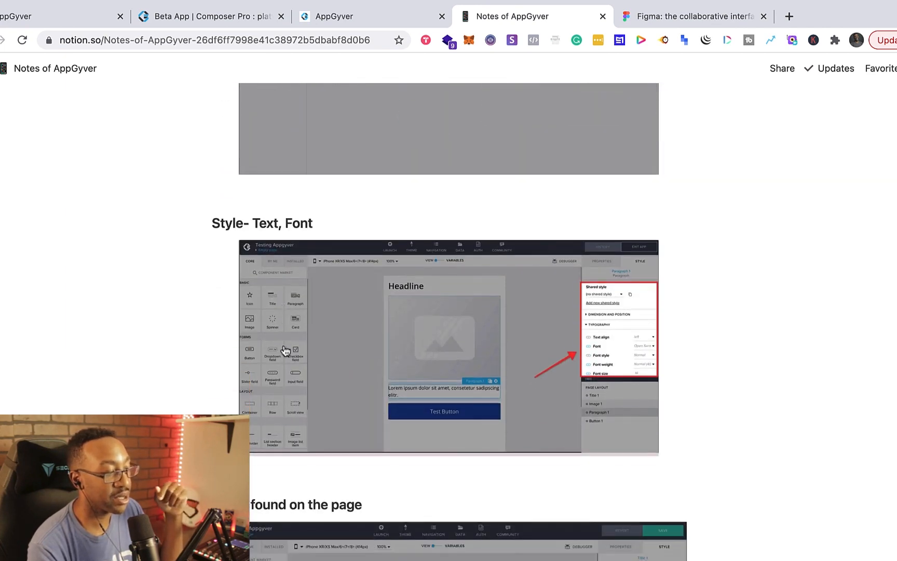
pyautogui.scroll(-15, 285, 352)
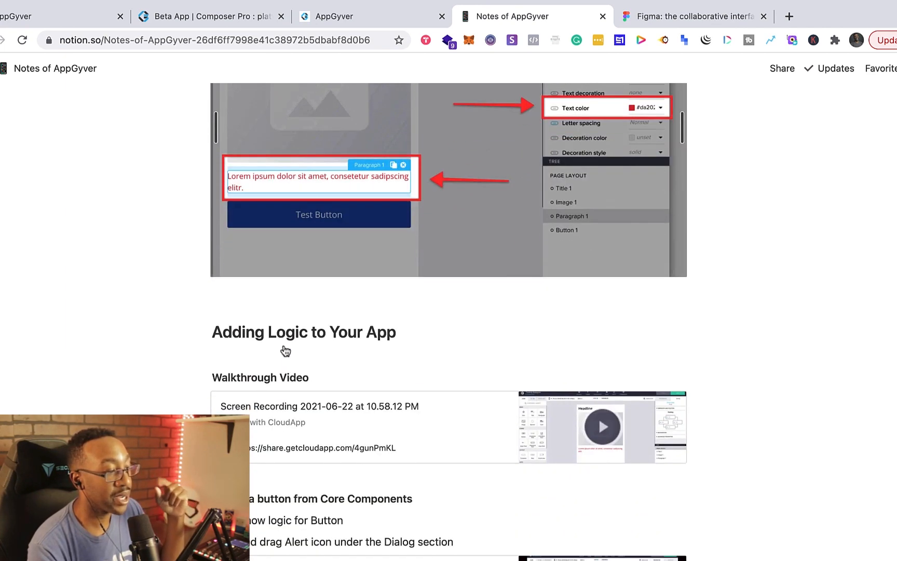
# - Open the button's logic canvas in the builder and collapse it again
pyautogui.scroll(-2, 284, 345)
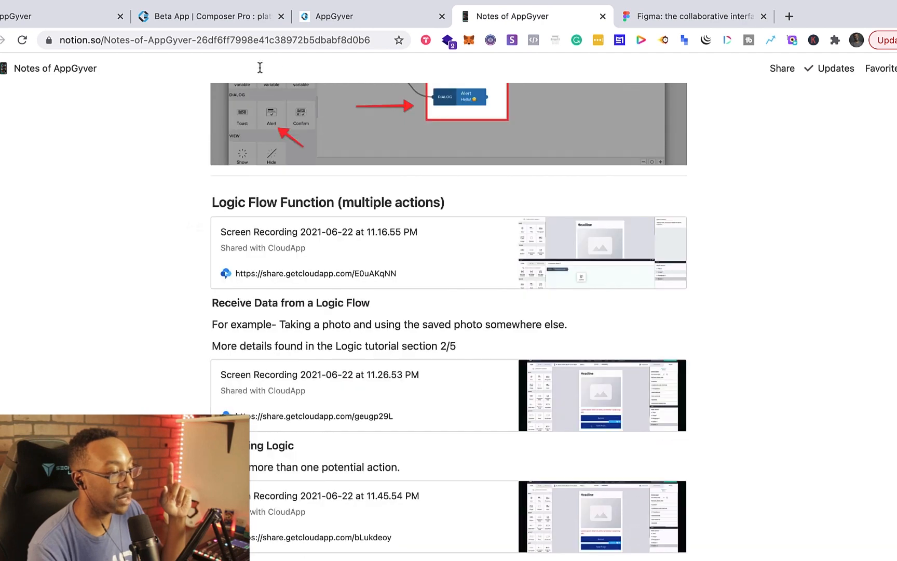
pyautogui.click(235, 22)
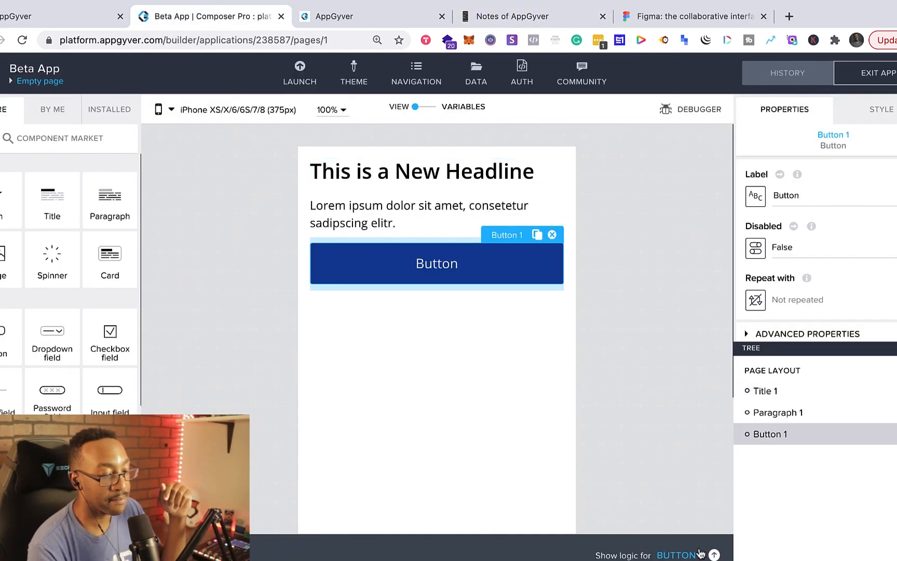
pyautogui.click(715, 555)
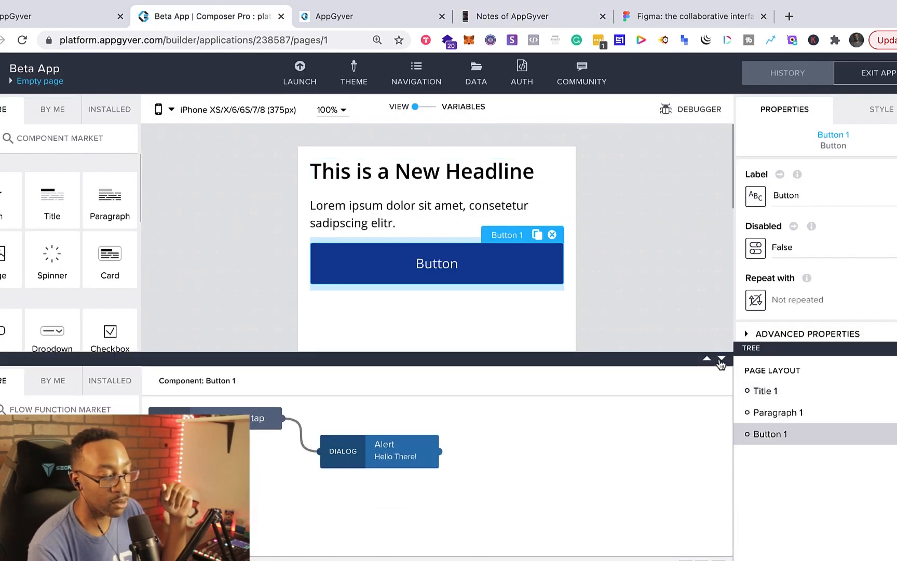
pyautogui.click(722, 362)
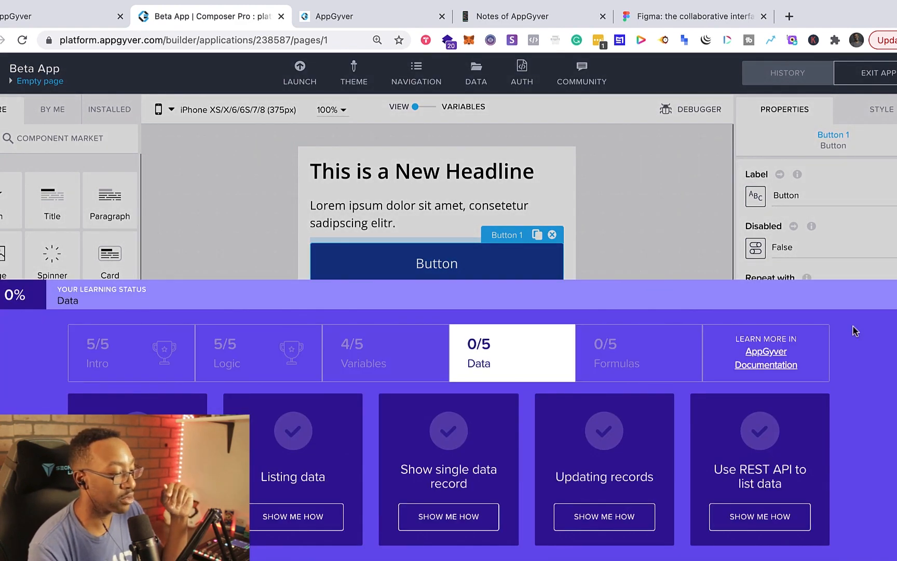
# - Review the Notes of AppGyver page from the top down through the logic sections
pyautogui.click(520, 16)
pyautogui.scroll(20, 352, 355)
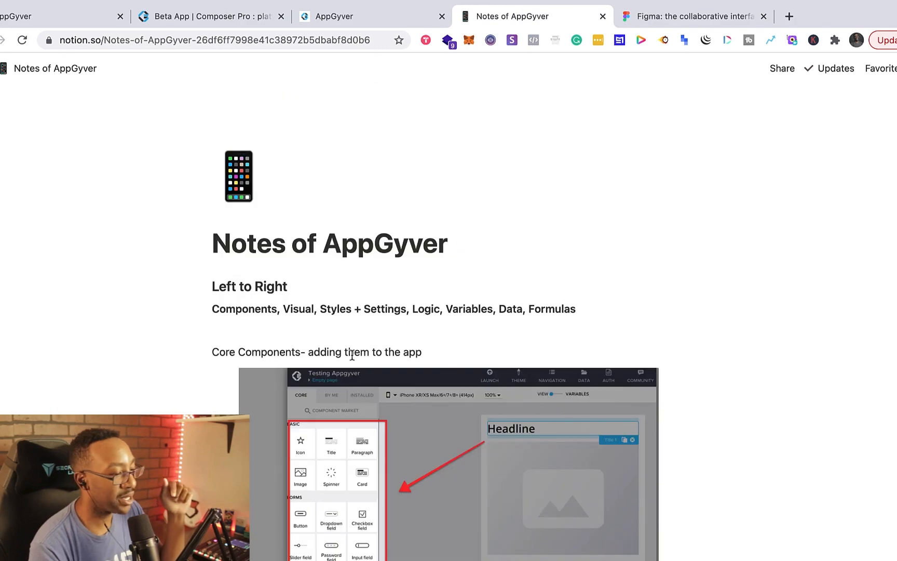
pyautogui.scroll(-15, 352, 356)
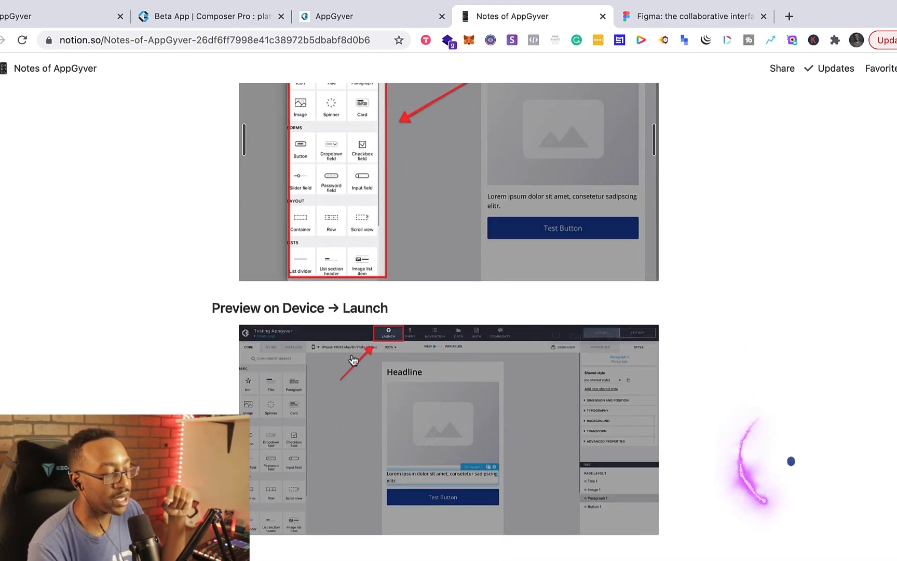
pyautogui.scroll(-20, 353, 360)
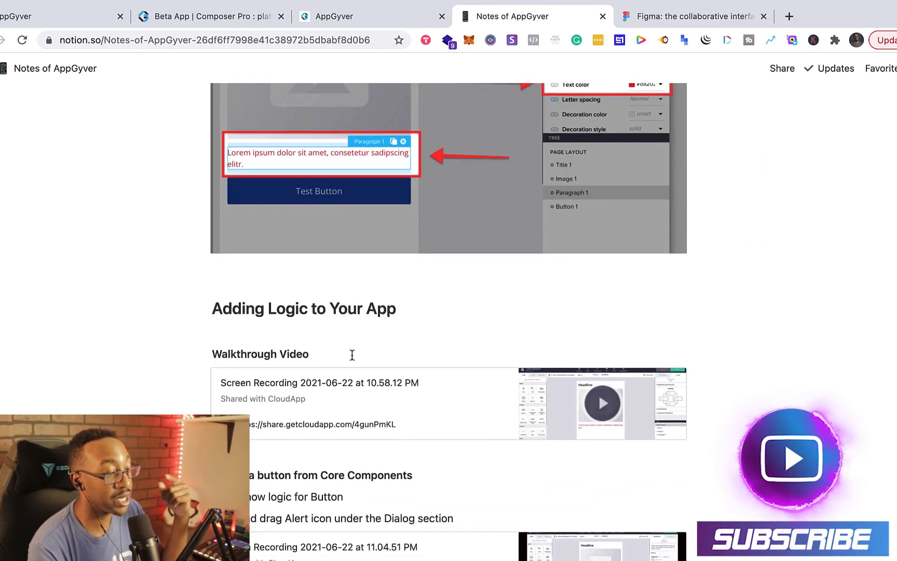
pyautogui.scroll(-3, 353, 361)
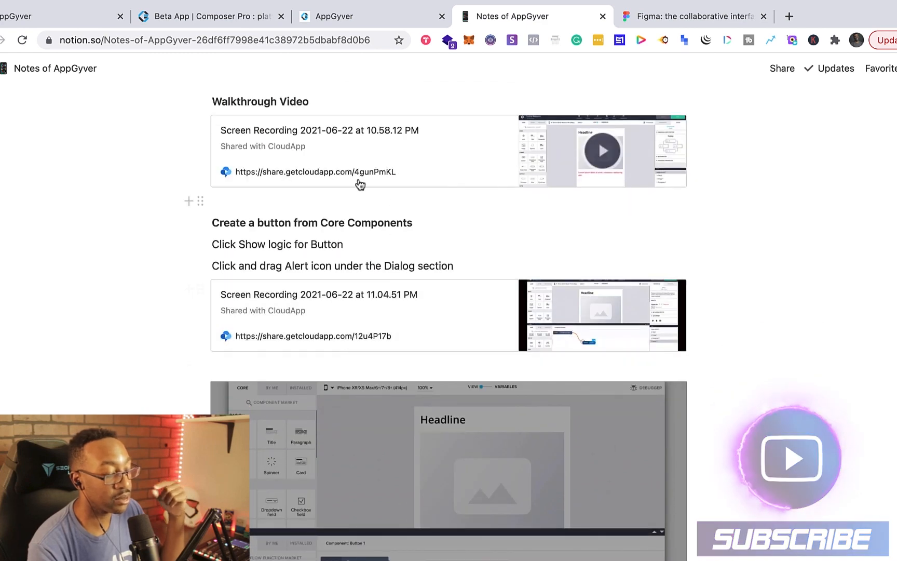
pyautogui.scroll(-10, 409, 318)
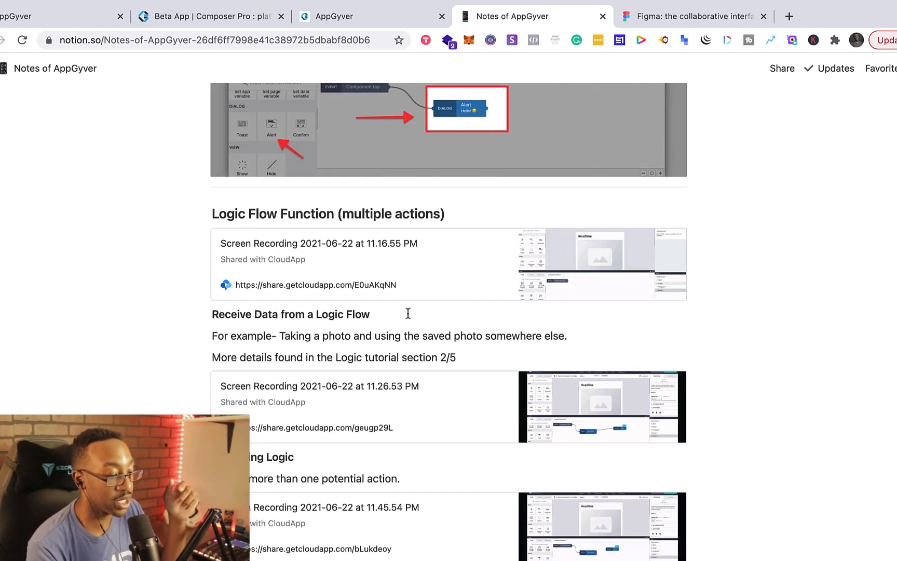
pyautogui.scroll(-5, 408, 313)
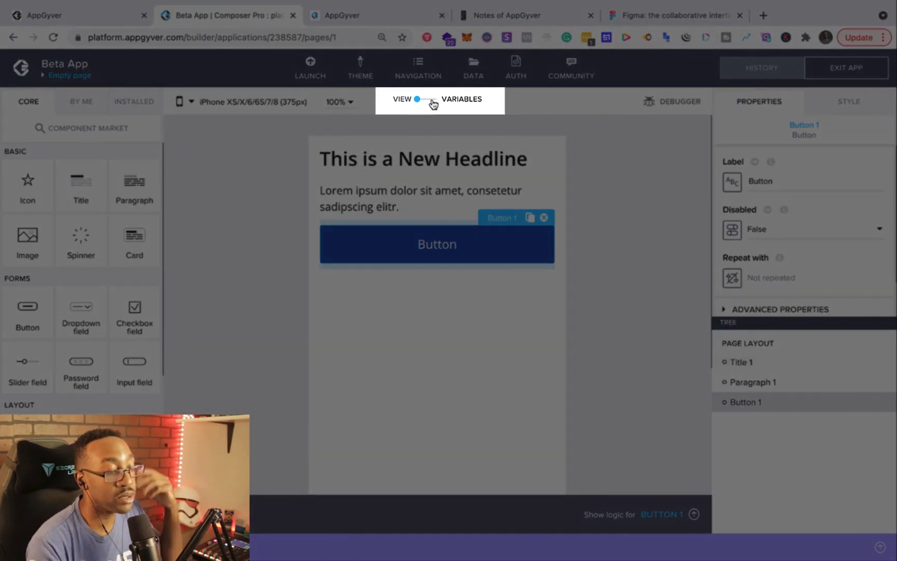
# - Browse the app variables and page variables in Variables mode, returning to View mode
pyautogui.click(433, 103)
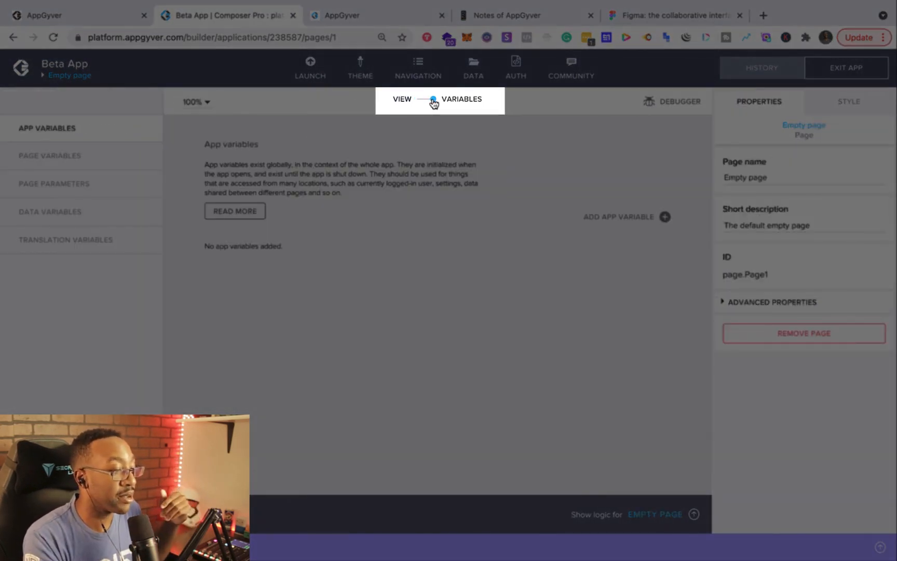
pyautogui.click(405, 100)
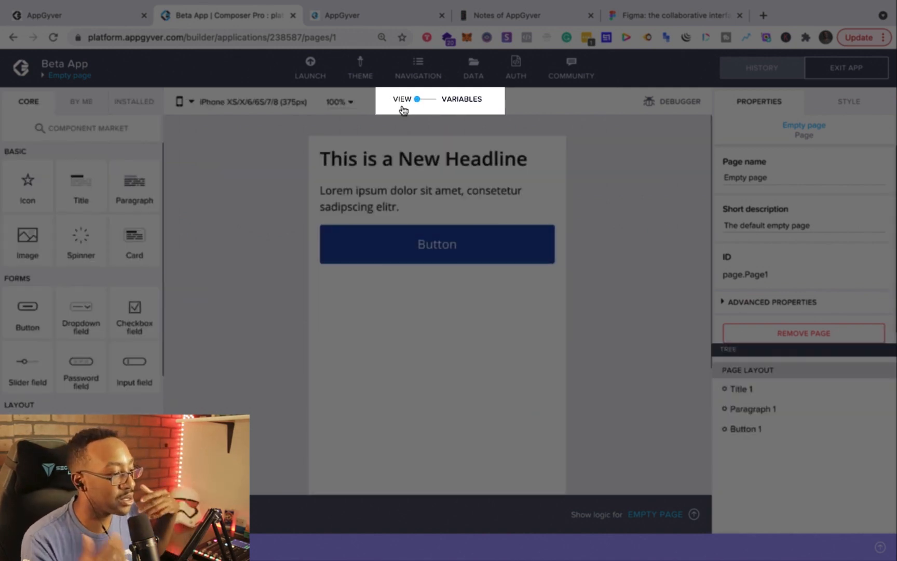
pyautogui.click(451, 103)
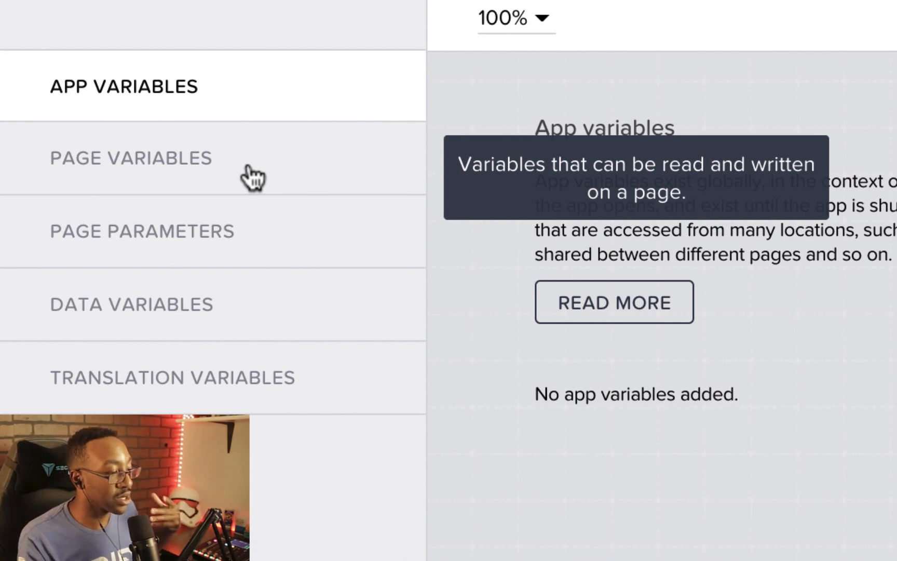
pyautogui.click(281, 191)
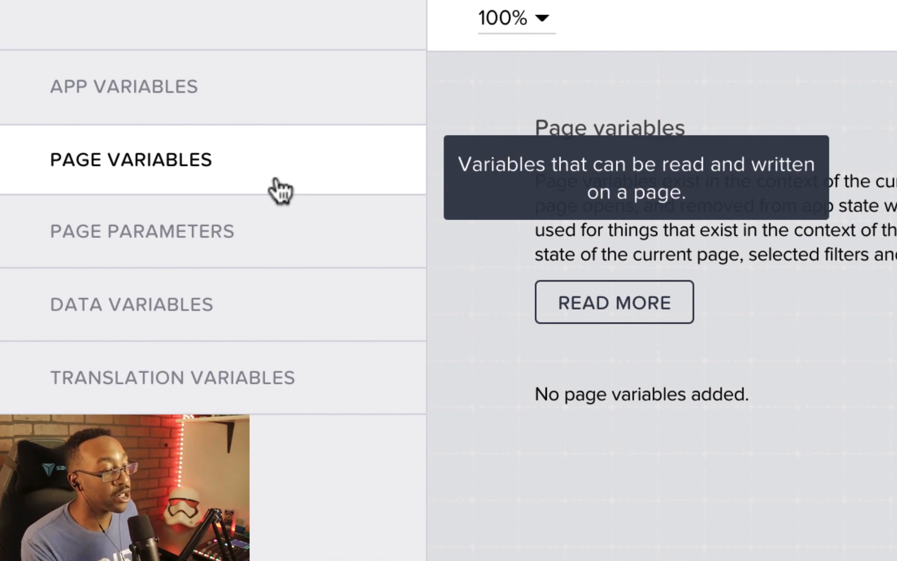
pyautogui.click(413, 98)
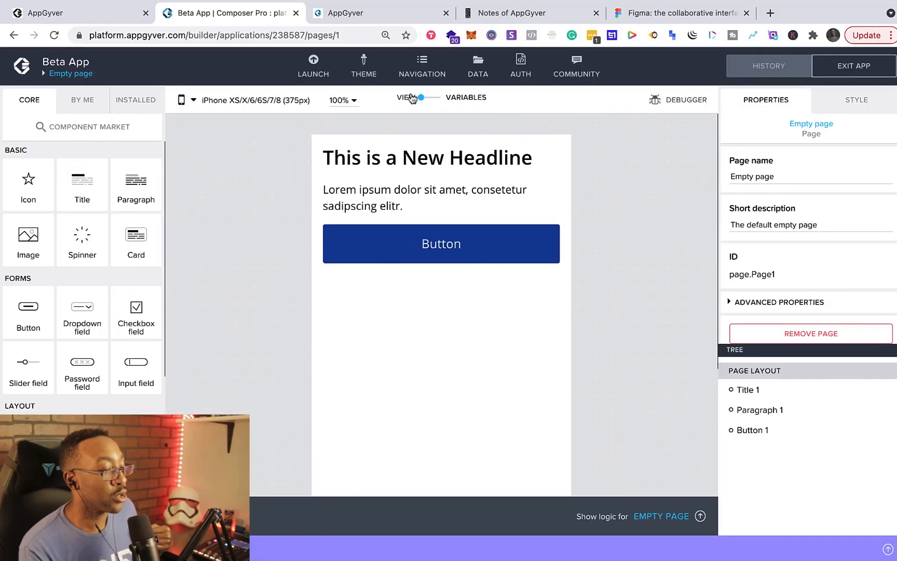
# - Open the Data configurator, dismiss its welcome card, and close the configurator
pyautogui.click(479, 71)
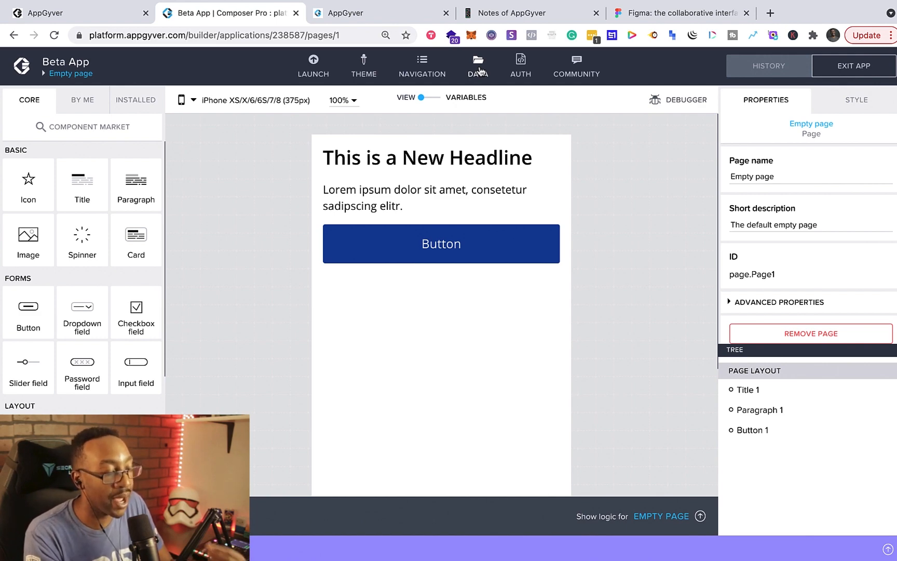
pyautogui.click(479, 71)
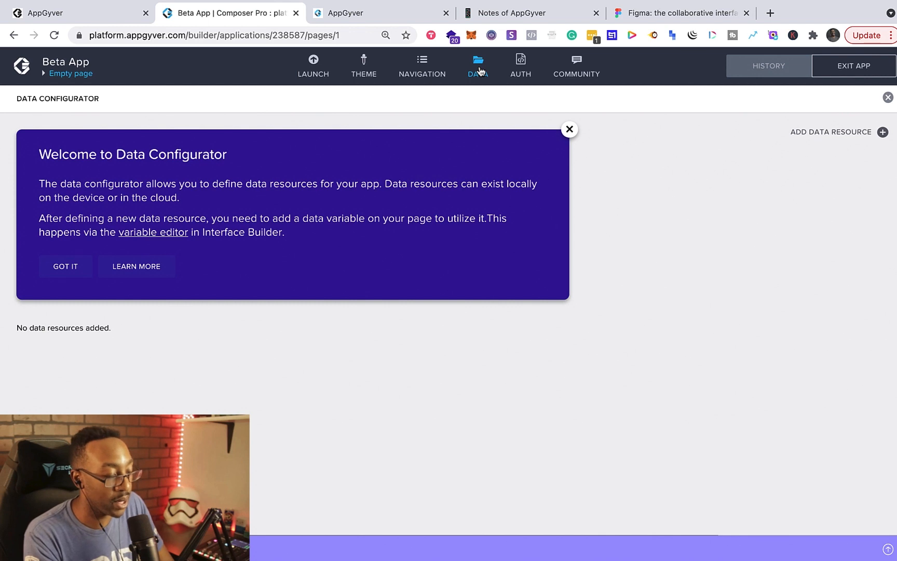
pyautogui.click(569, 129)
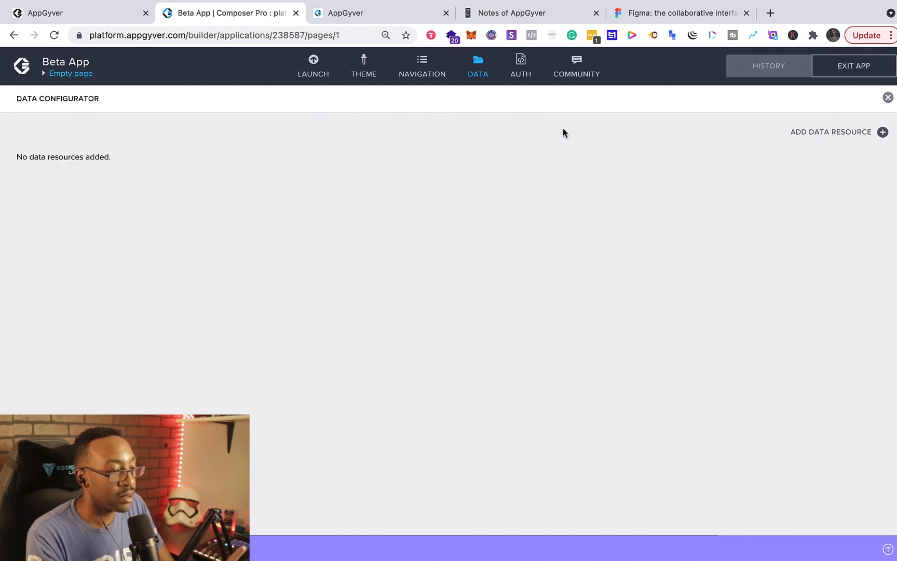
pyautogui.click(888, 98)
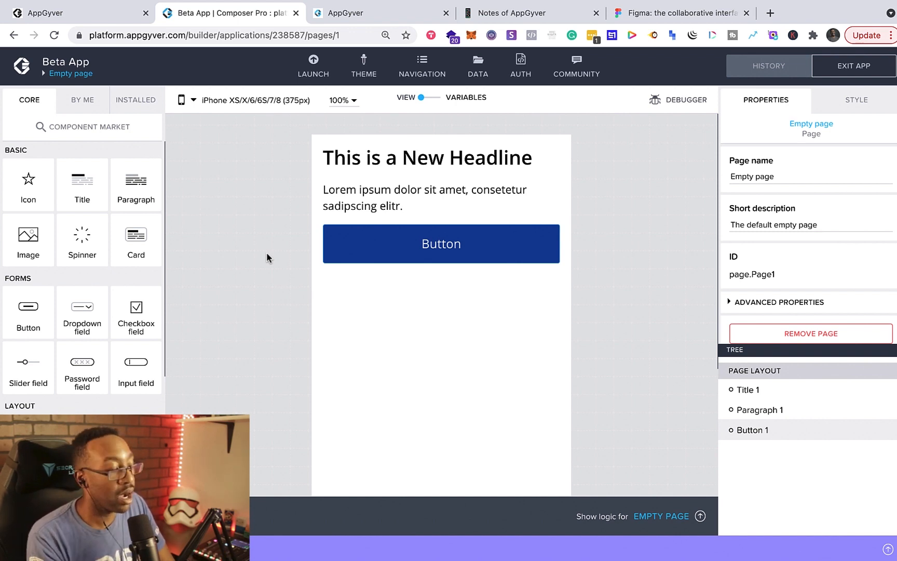
# - Review the dating app plan in the notes tab alongside the builder page
pyautogui.click(483, 12)
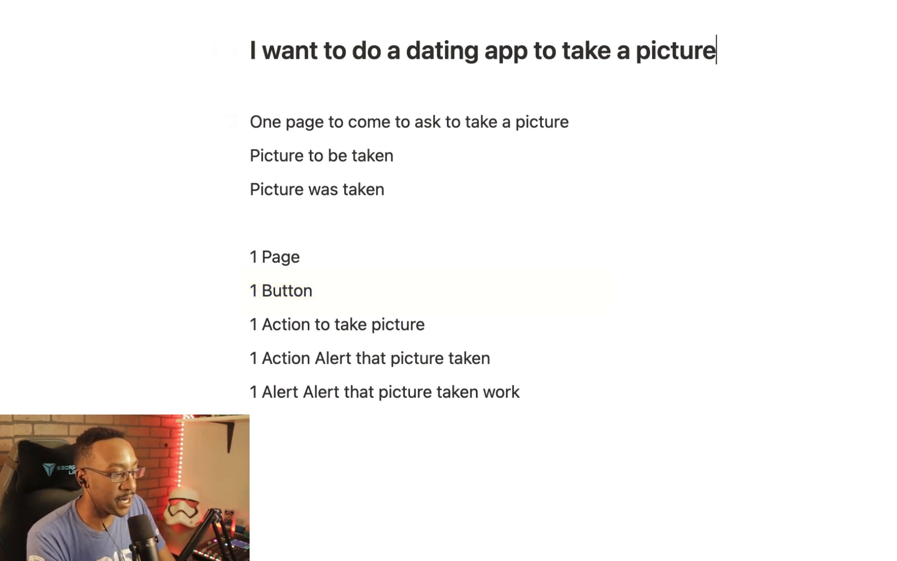
pyautogui.click(231, 13)
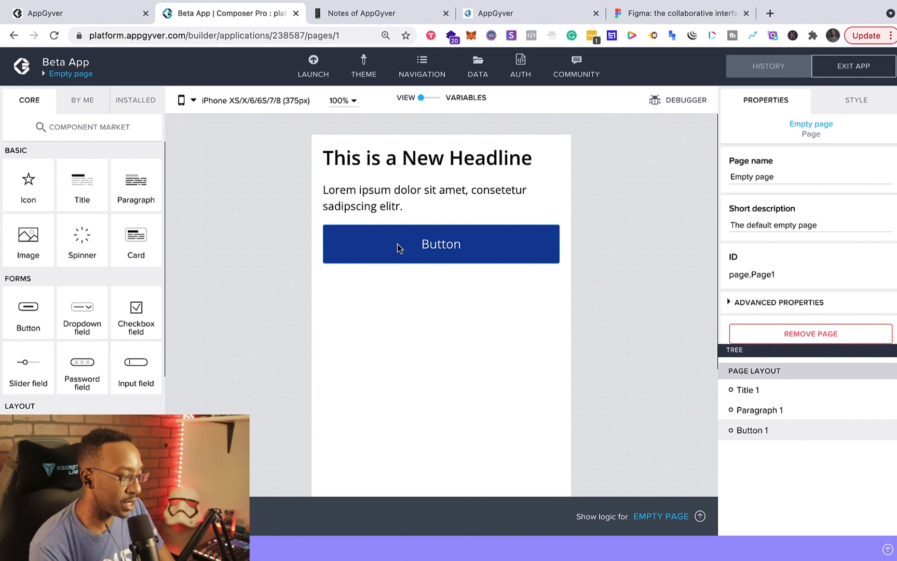
pyautogui.click(375, 15)
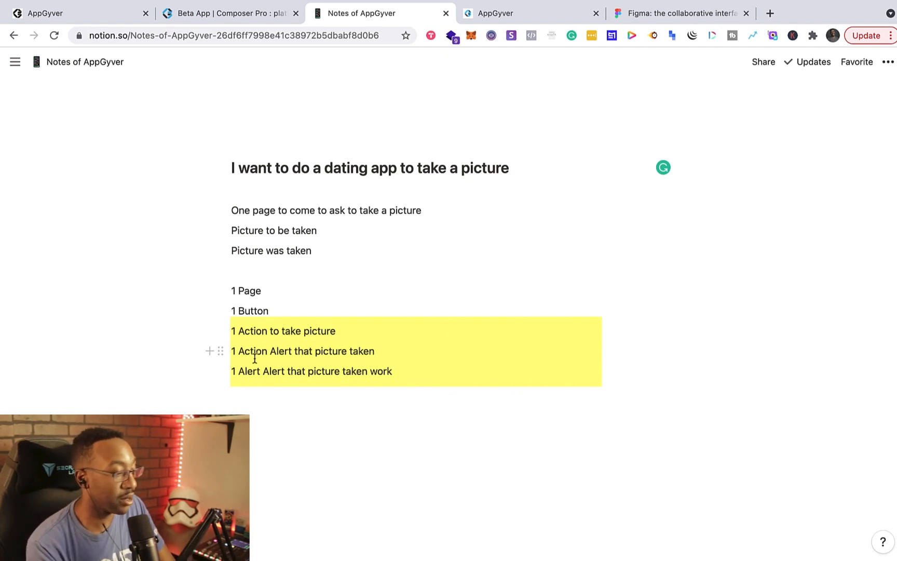
pyautogui.click(243, 18)
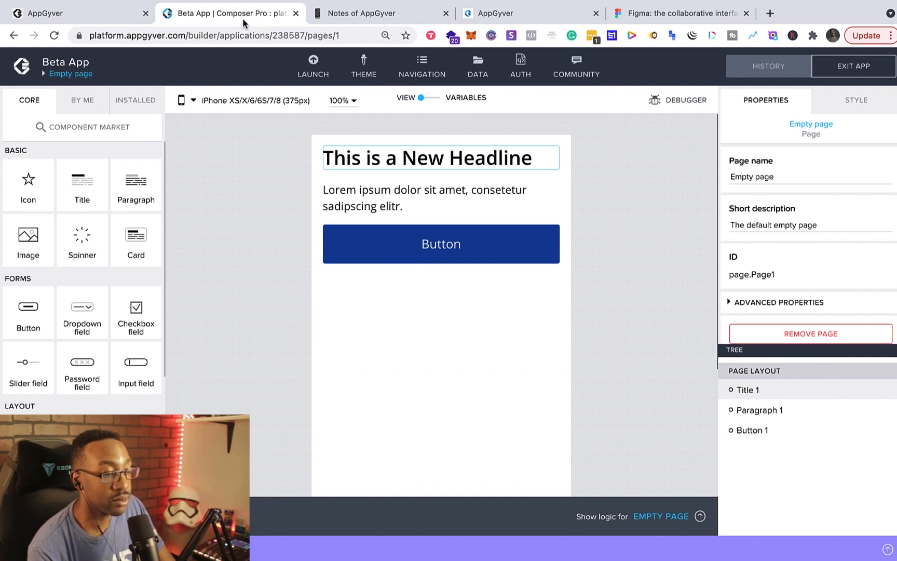
# - Change the title's content to "This is a Dating App Beta"
pyautogui.click(426, 158)
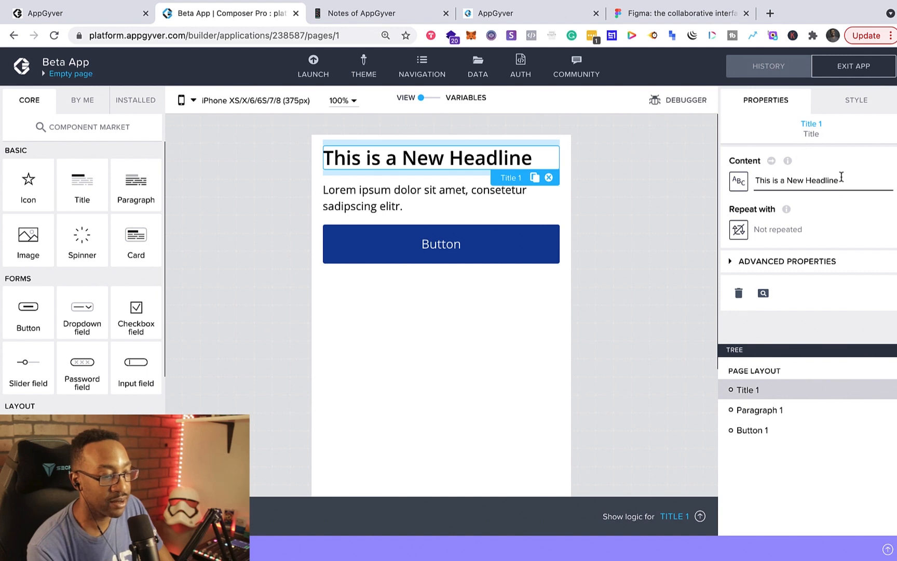
pyautogui.moveTo(840, 180); pyautogui.dragTo(772, 182)
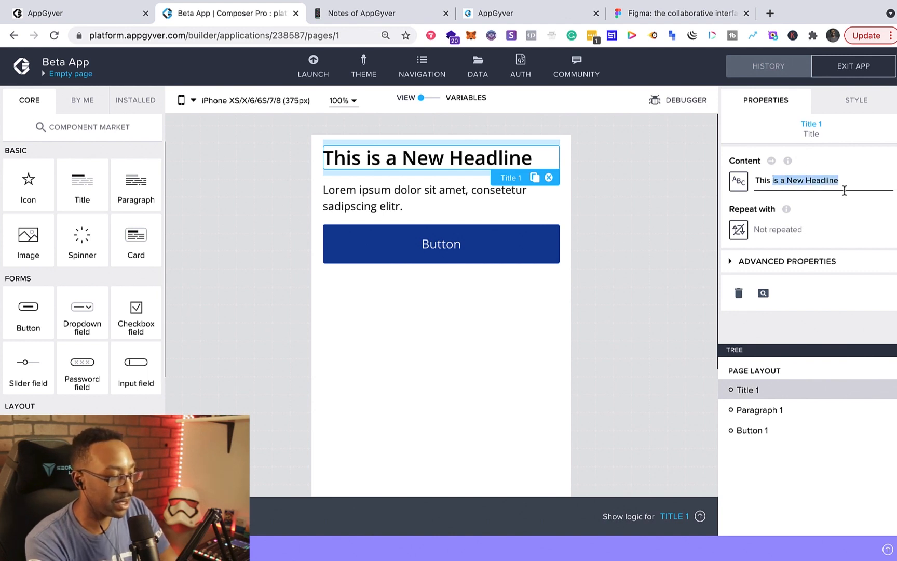
pyautogui.press('BackSpace')
pyautogui.write('s a Dati')
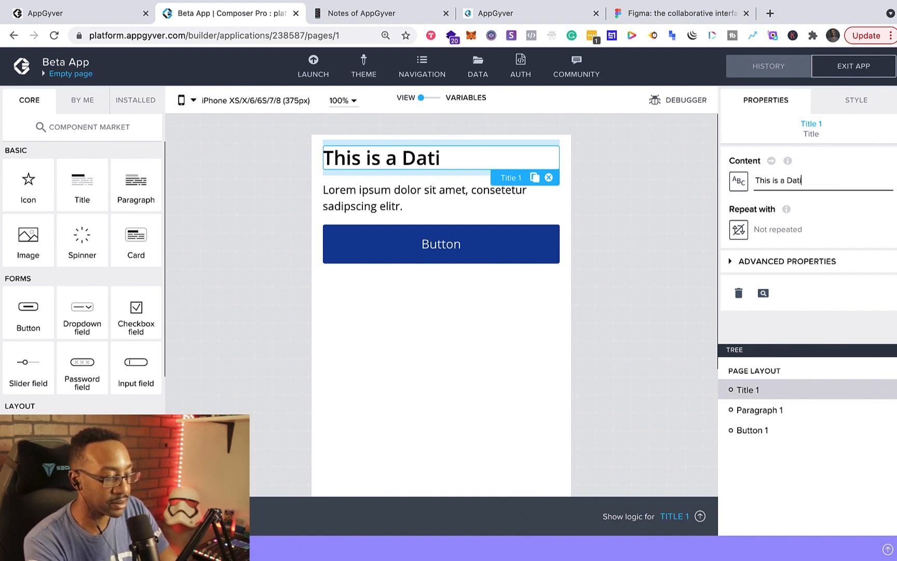
pyautogui.write('ng App')
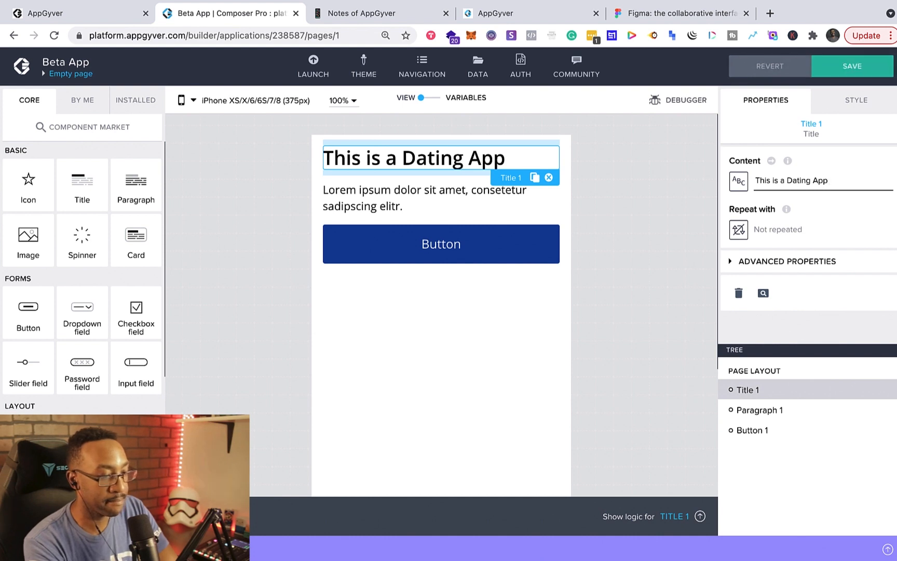
pyautogui.write(' Beta')
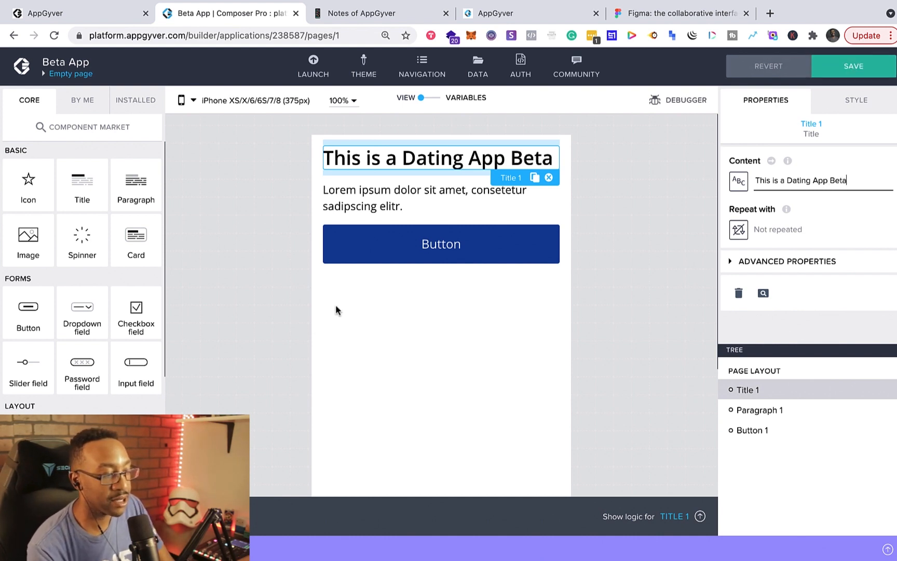
# - Replace the paragraph's content with "Hey Welcome! Please take your picture for your profile!"
pyautogui.click(289, 314)
pyautogui.click(363, 205)
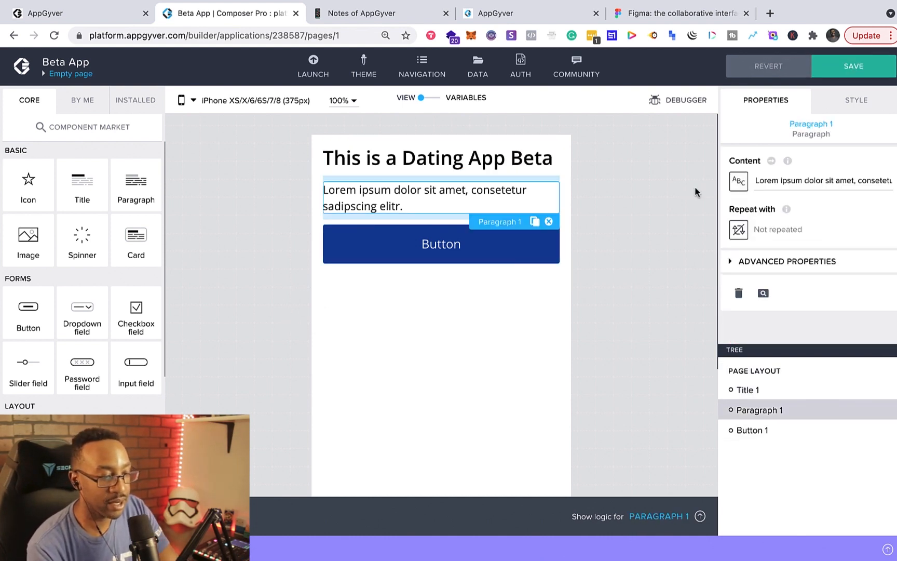
pyautogui.click(774, 182)
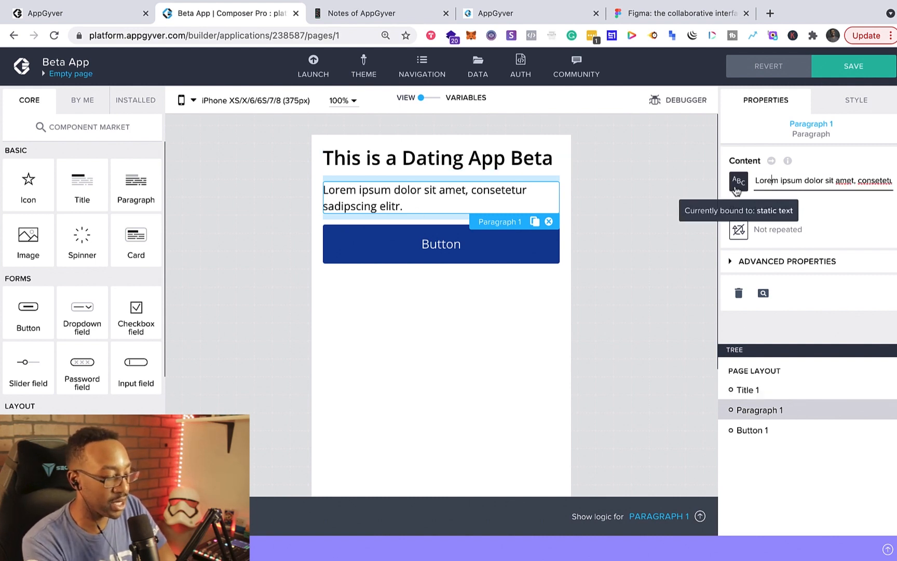
pyautogui.hotkey('ctrl', 'a')
pyautogui.write('Hey')
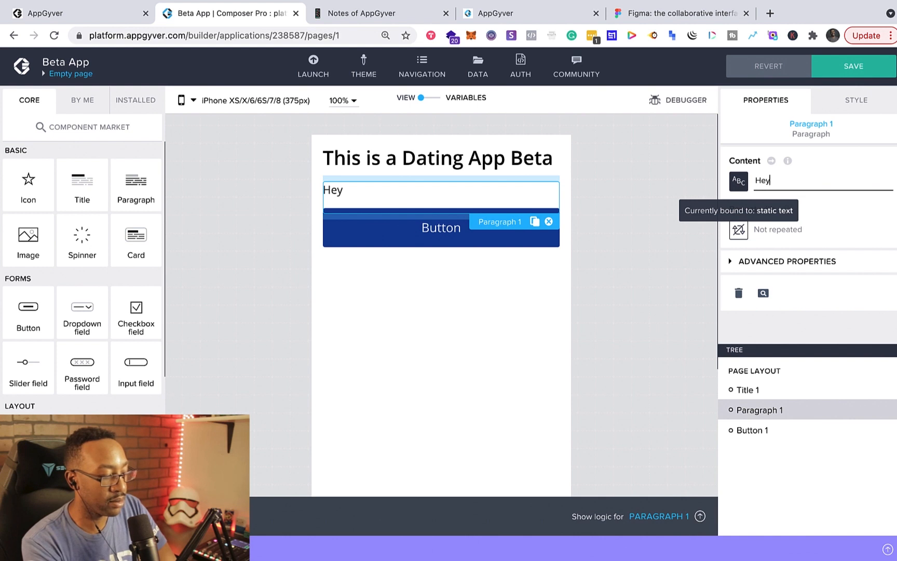
pyautogui.write('Welcome! Please take your picture for your profile!')
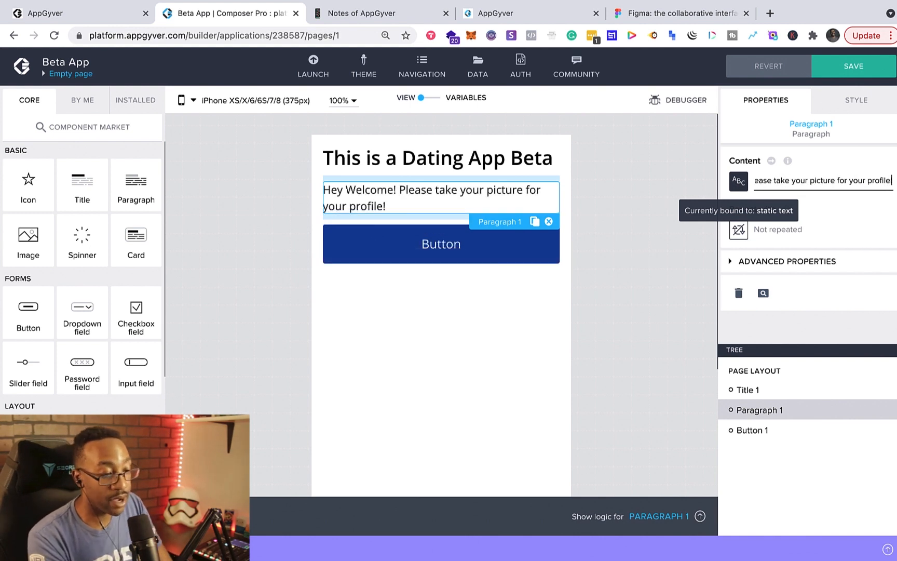
# - Select the button and open its logic canvas
pyautogui.click(276, 308)
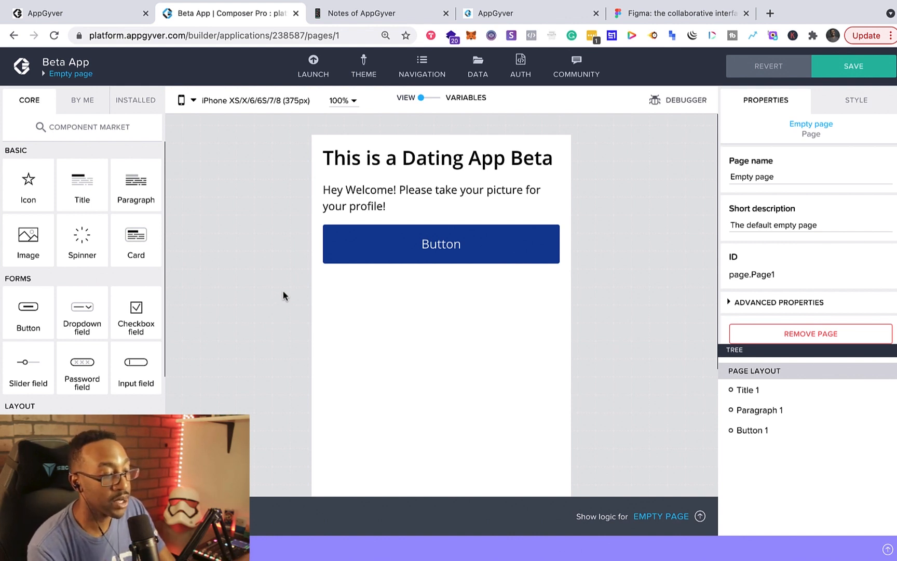
pyautogui.click(384, 244)
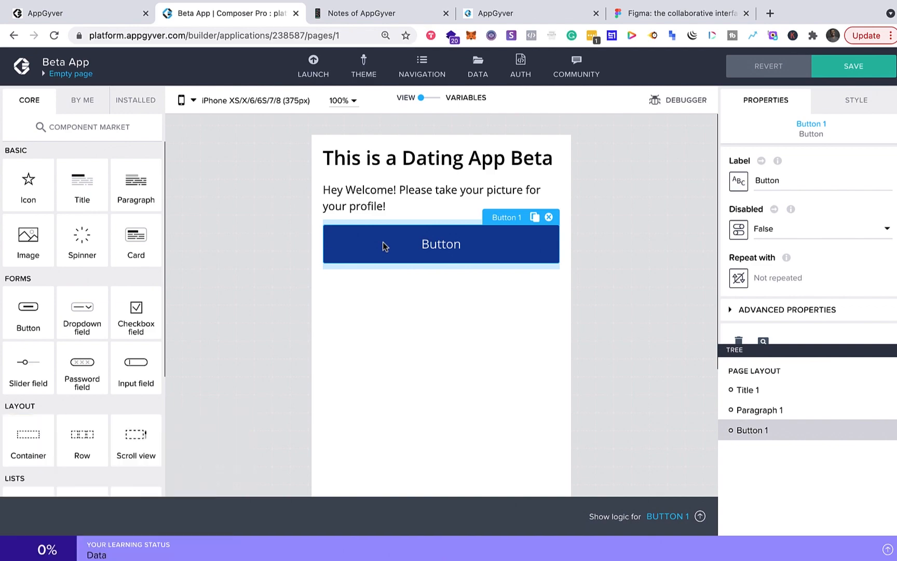
pyautogui.click(700, 515)
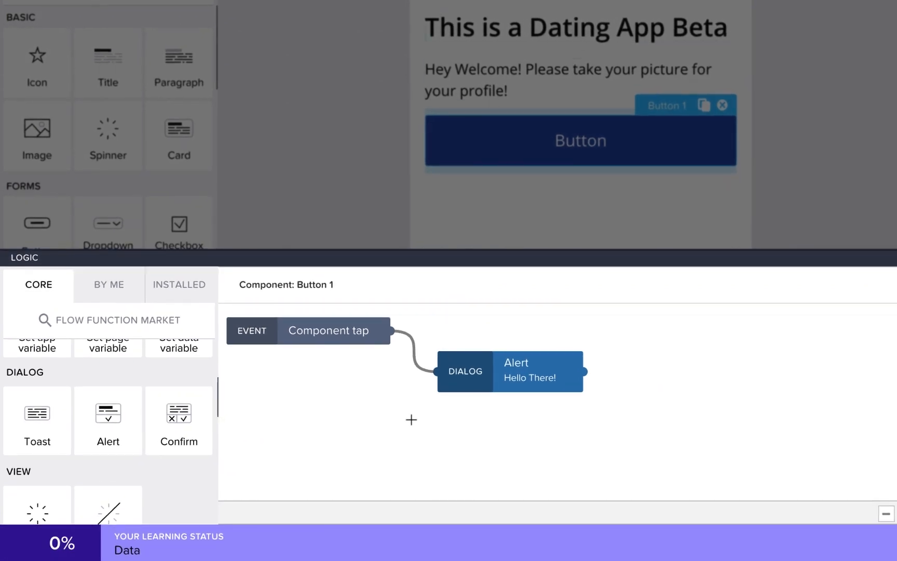
# - Replace the default Alert node in the button's logic with a Take photo node
pyautogui.click(492, 369)
pyautogui.click(578, 346)
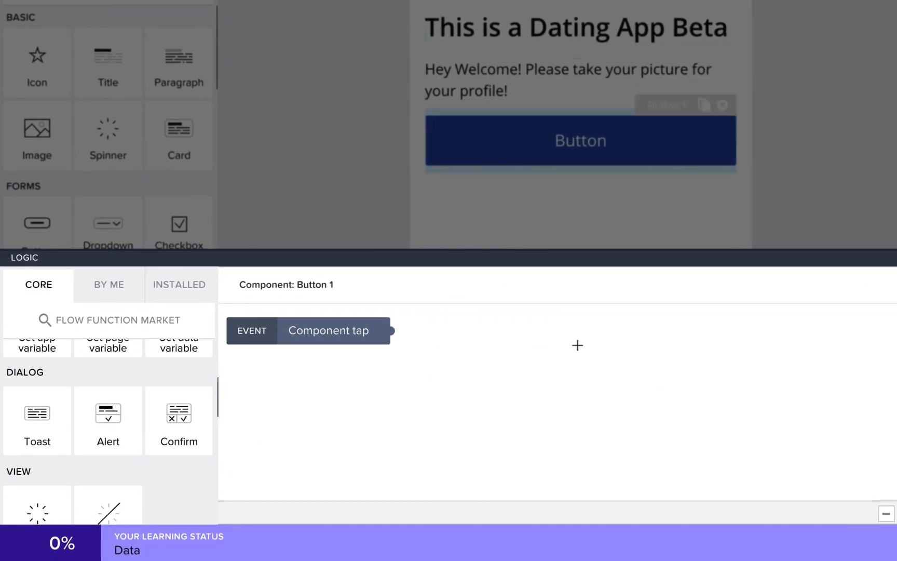
pyautogui.scroll(-5, 133, 430)
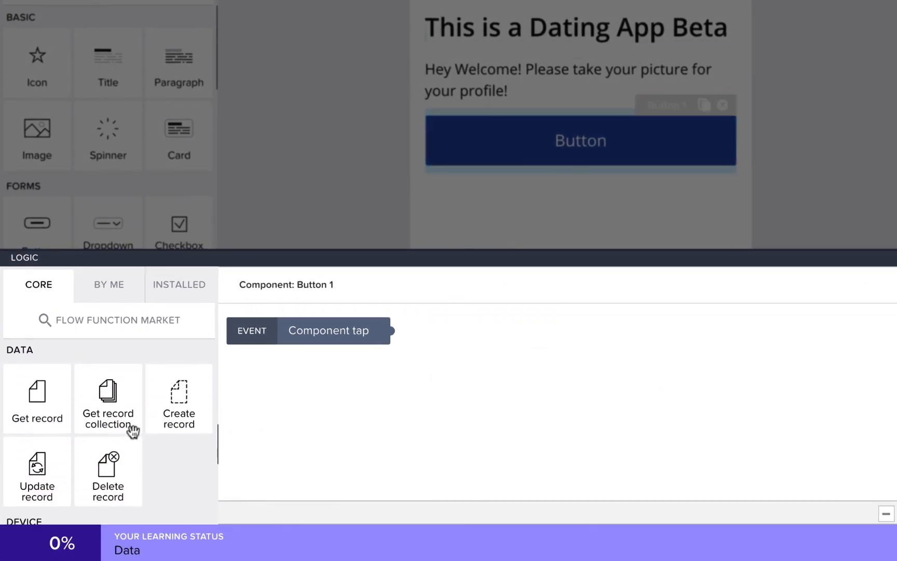
pyautogui.scroll(-5, 133, 430)
pyautogui.scroll(1, 133, 430)
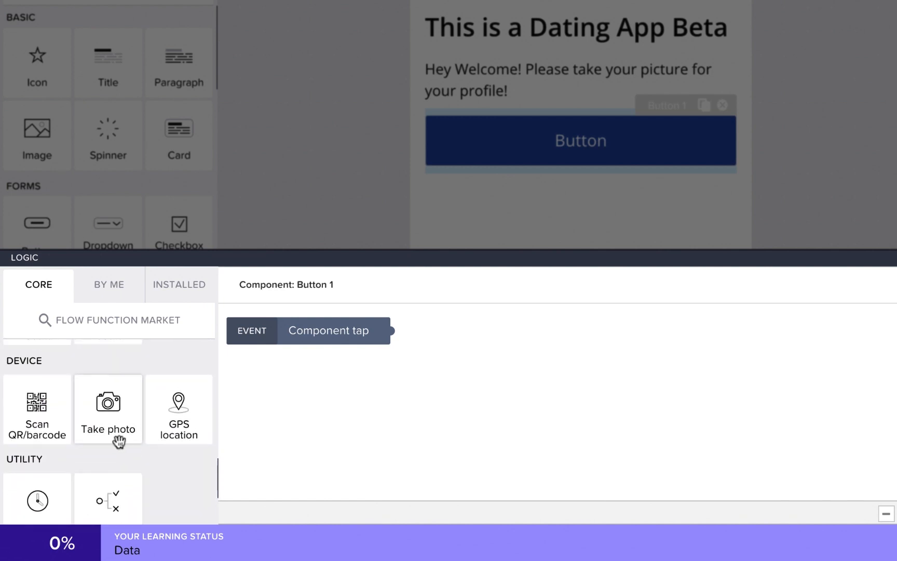
pyautogui.scroll(4, 119, 442)
pyautogui.scroll(-5, 119, 442)
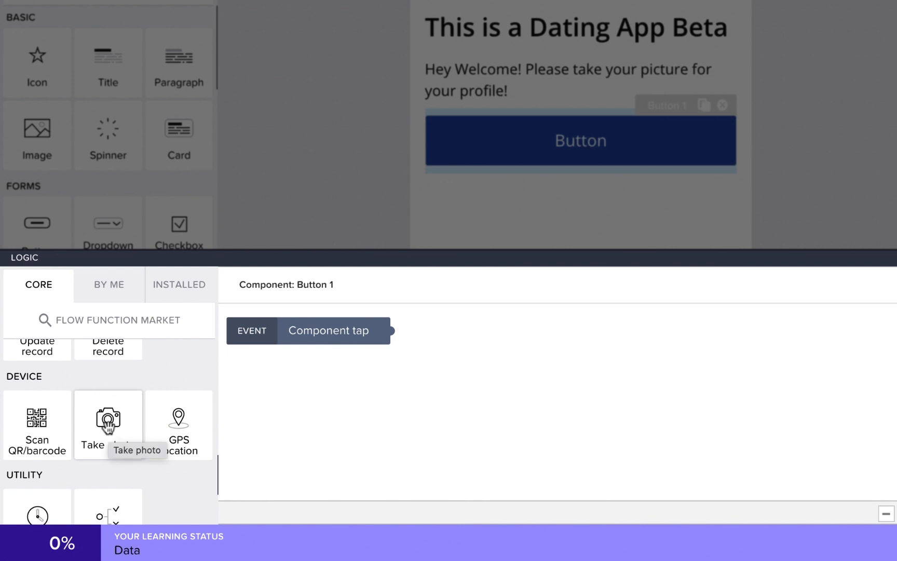
pyautogui.moveTo(108, 427); pyautogui.dragTo(491, 387)
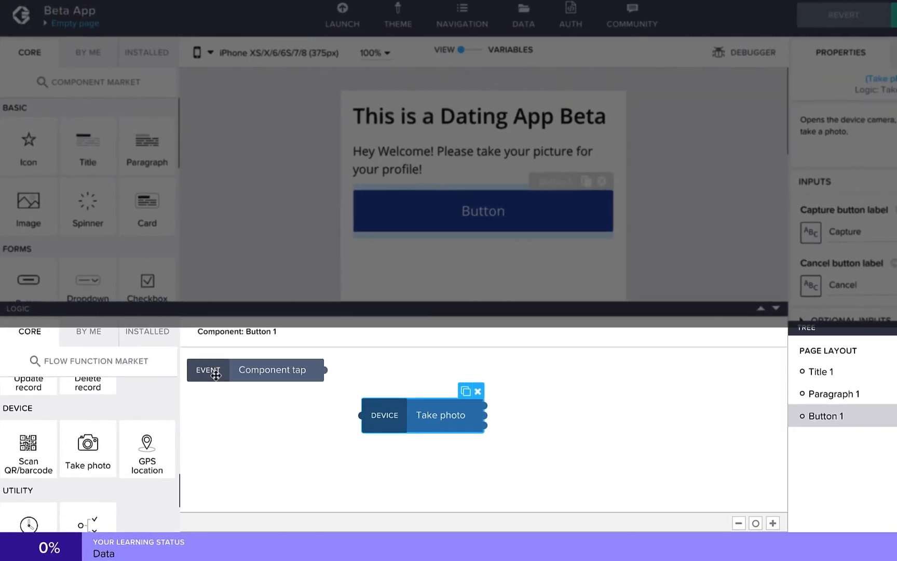
# - Connect the Component tap event to the Take photo node
pyautogui.click(320, 328)
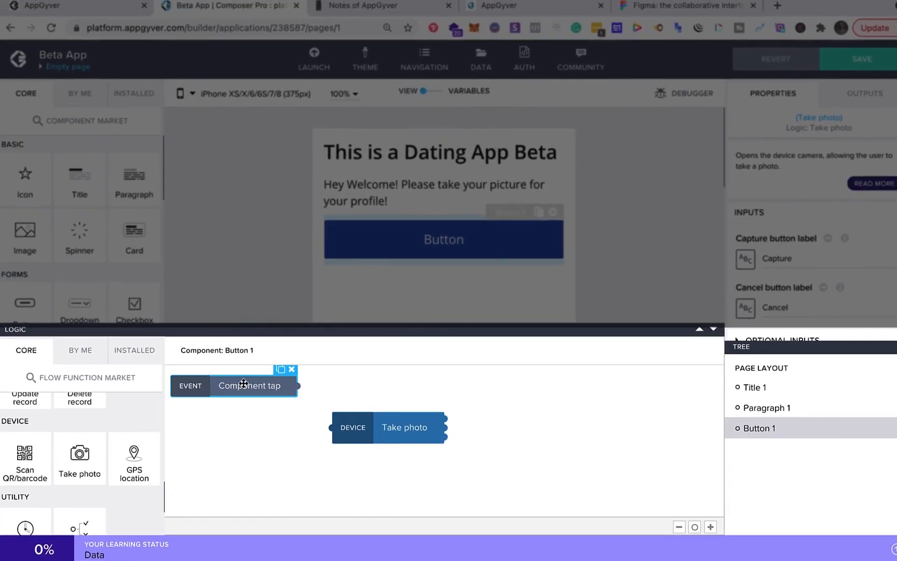
pyautogui.moveTo(299, 385); pyautogui.dragTo(326, 429)
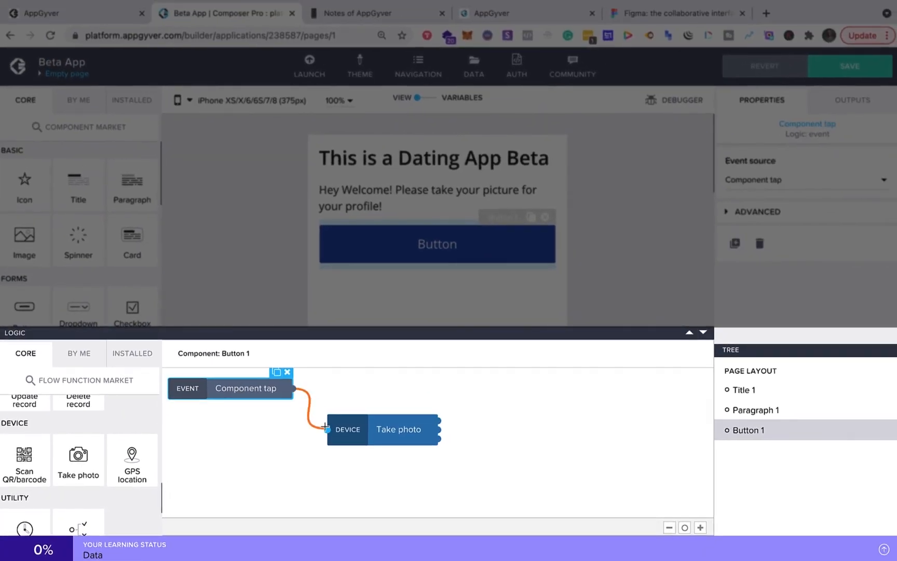
pyautogui.click(402, 431)
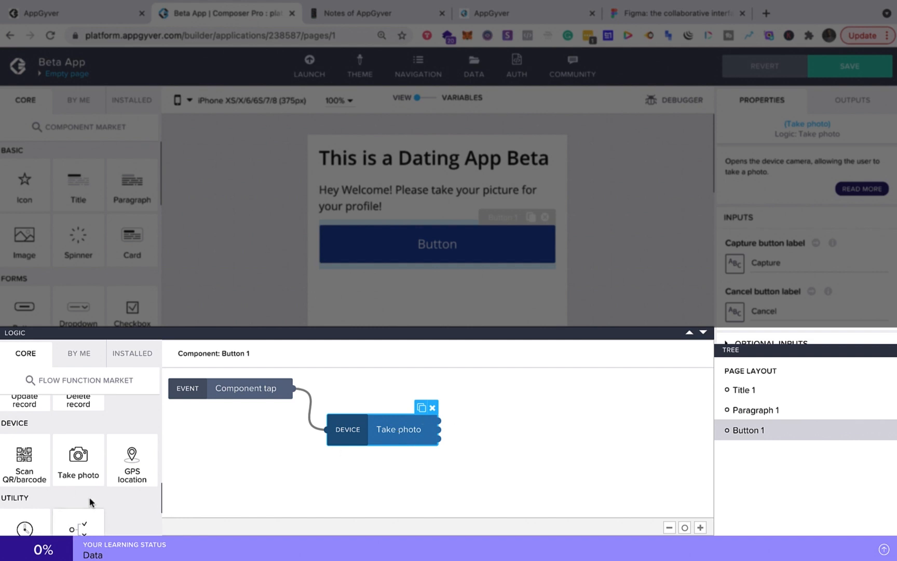
# - Add an Alert node and connect it to Take photo's first output
pyautogui.scroll(-2, 78, 467)
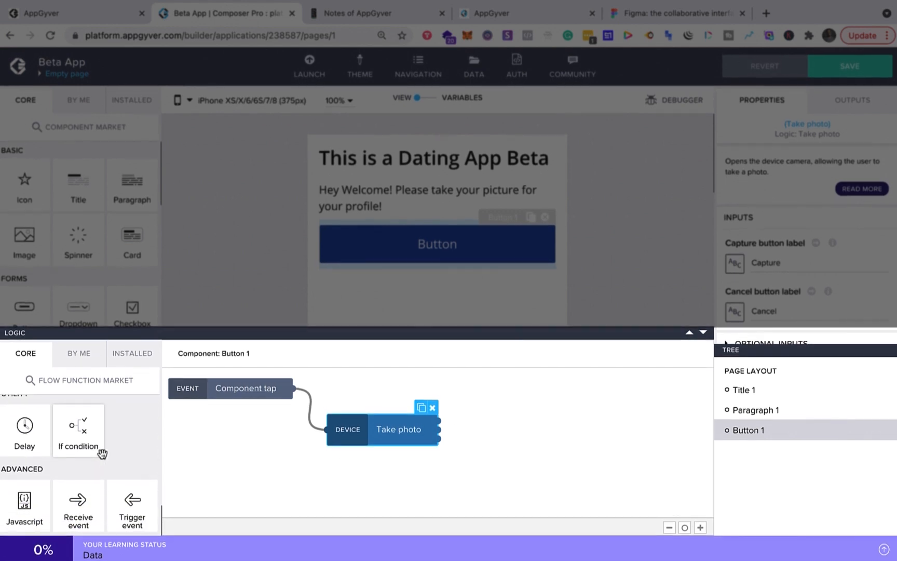
pyautogui.scroll(2, 103, 454)
pyautogui.scroll(5, 103, 454)
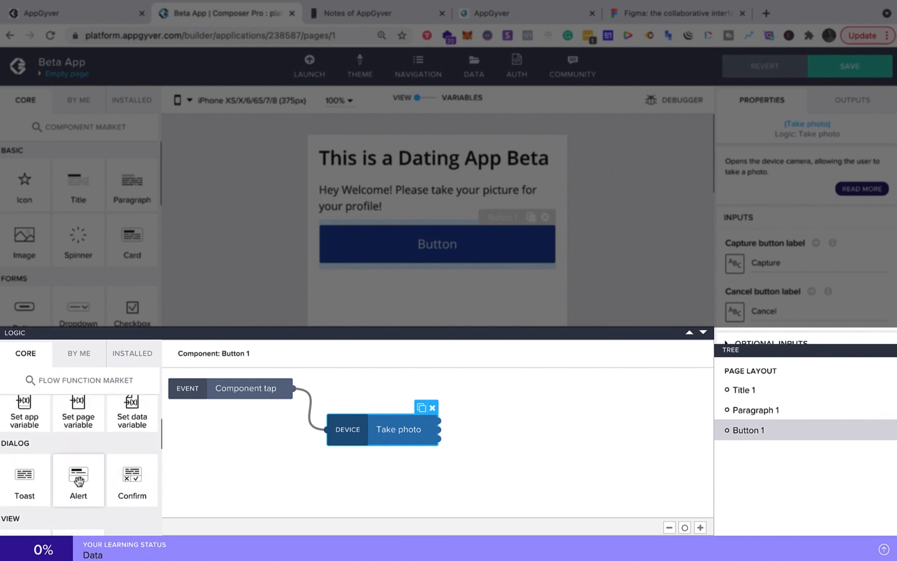
pyautogui.moveTo(78, 476); pyautogui.dragTo(531, 415)
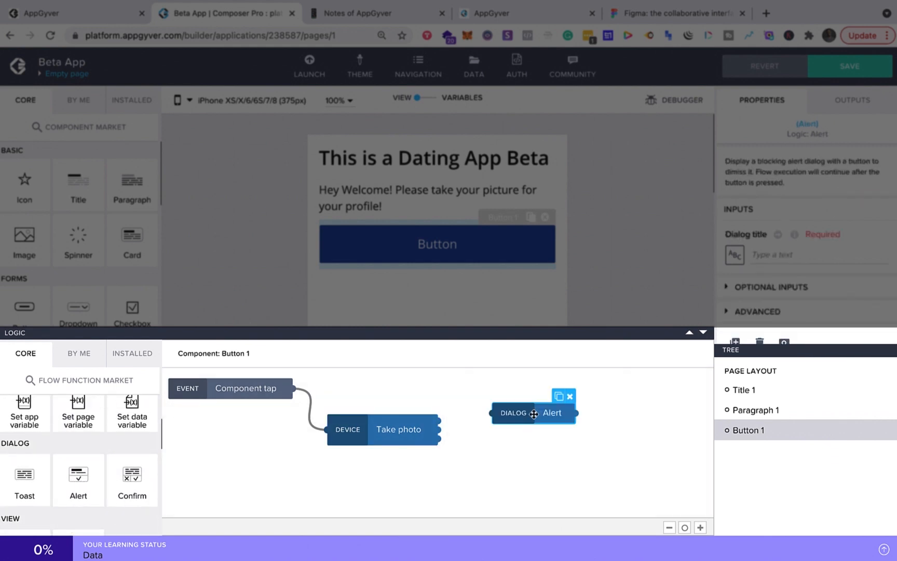
pyautogui.moveTo(440, 423); pyautogui.dragTo(512, 411)
# - Set that Alert's dialog title to "Thanks for taking a picture!"
pyautogui.click(540, 412)
pyautogui.click(793, 252)
pyautogui.write('Thank')
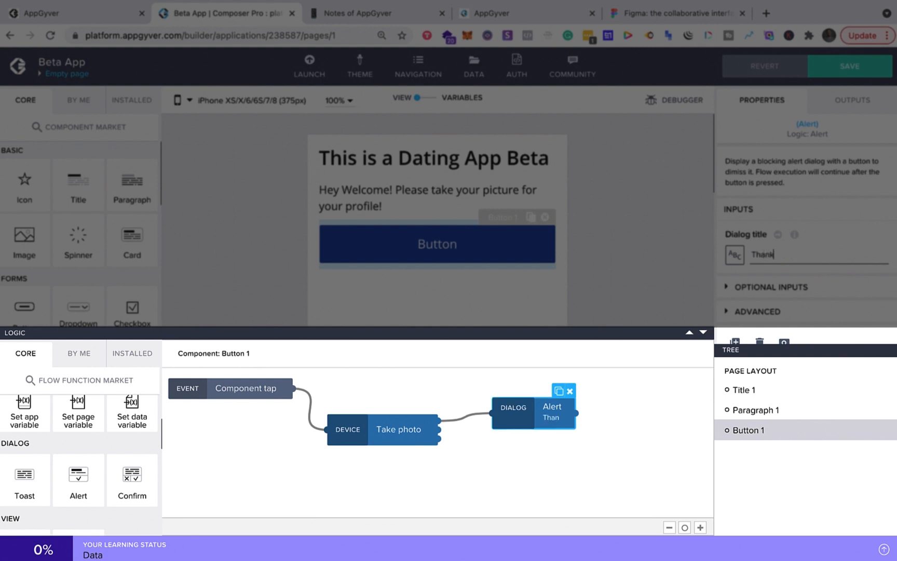
pyautogui.write('s for taking')
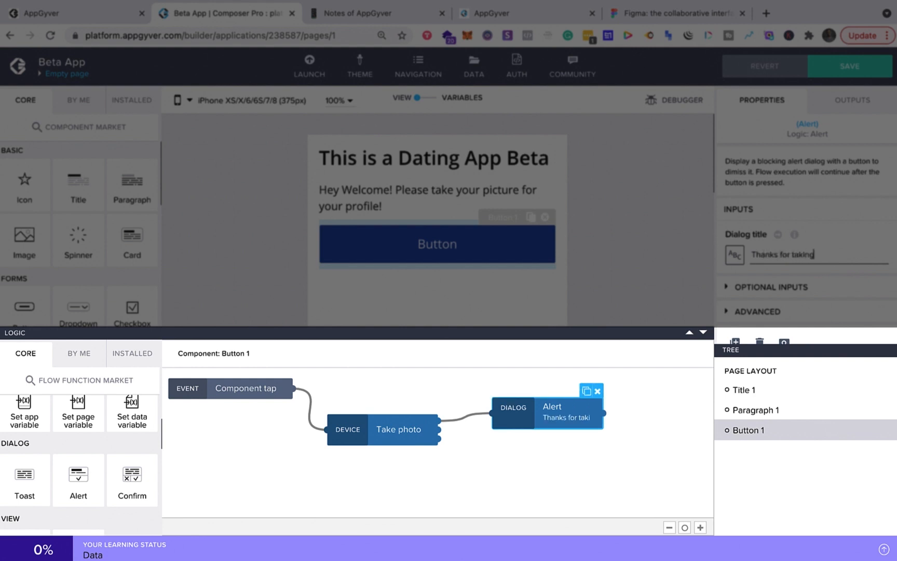
pyautogui.write(' a picture!')
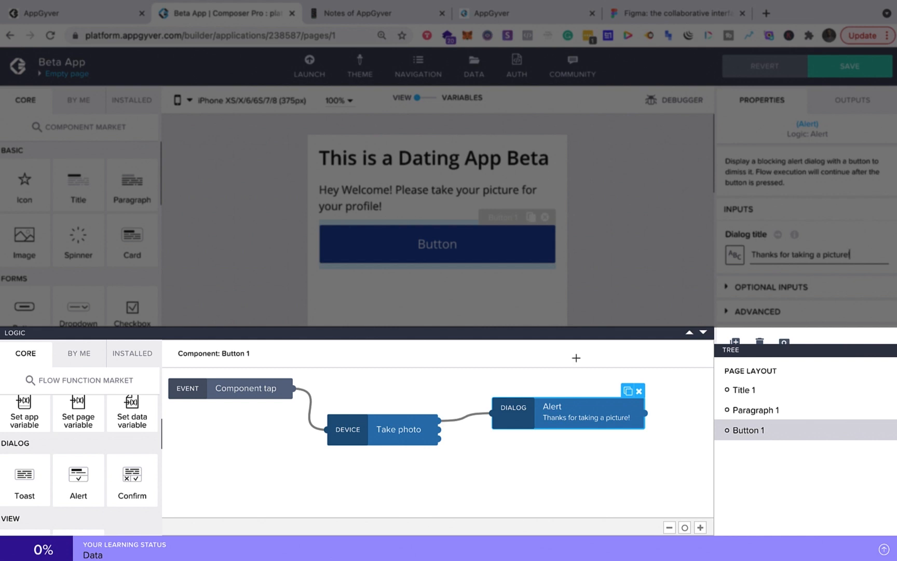
# - Add a second Alert node and connect it to Take photo's second output
pyautogui.scroll(1, 113, 463)
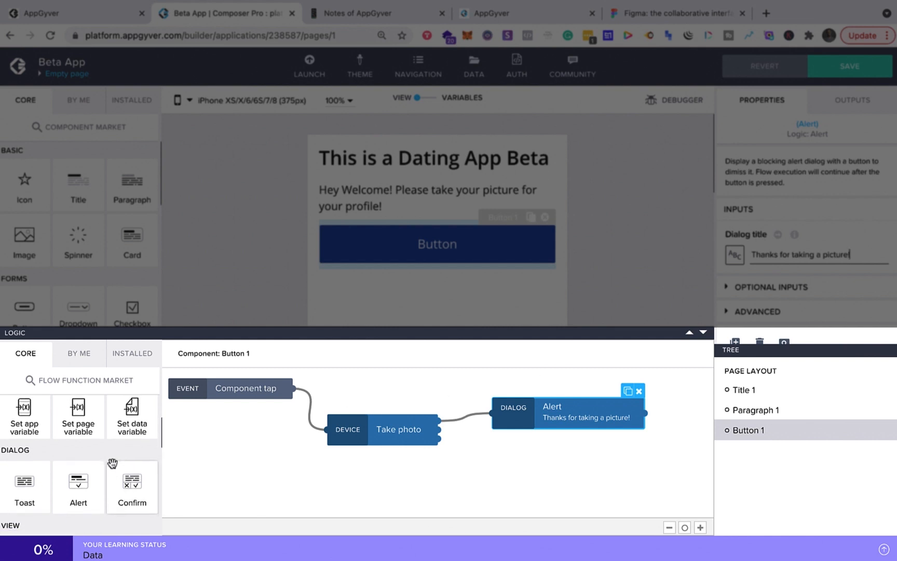
pyautogui.moveTo(75, 477); pyautogui.dragTo(528, 479)
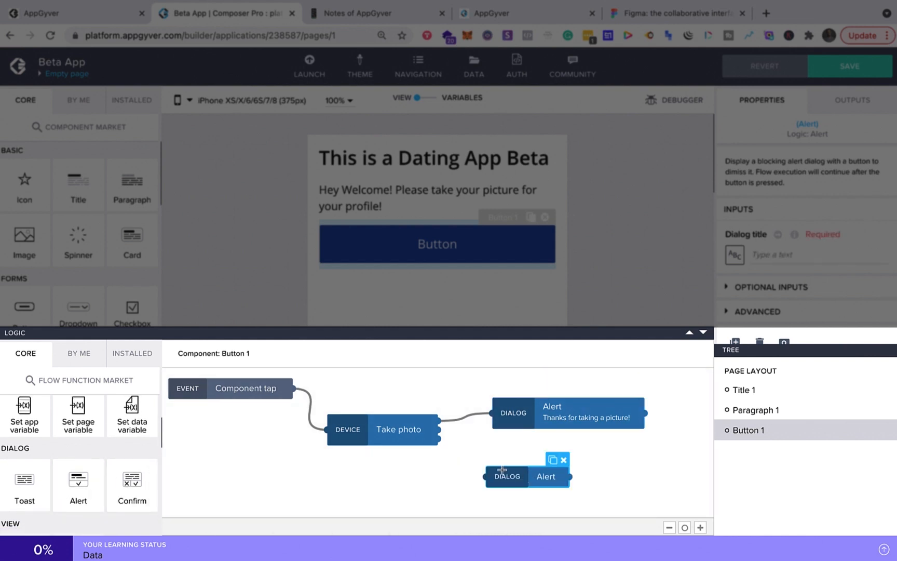
pyautogui.moveTo(440, 432); pyautogui.dragTo(483, 480)
pyautogui.moveTo(439, 430); pyautogui.dragTo(486, 477)
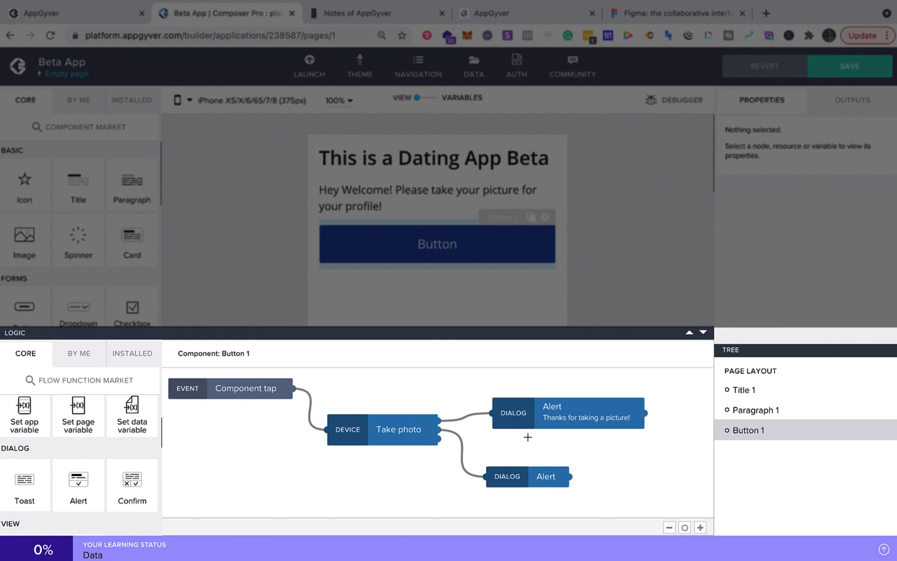
# - Set the second Alert's dialog title to "Sorry we missed that!"
pyautogui.click(524, 475)
pyautogui.click(777, 255)
pyautogui.write('S')
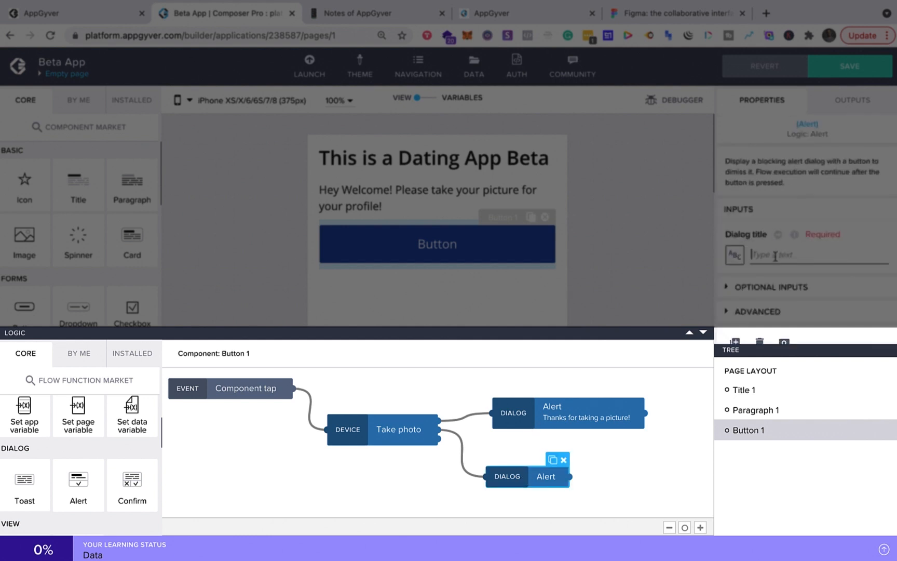
pyautogui.write('orry we mis')
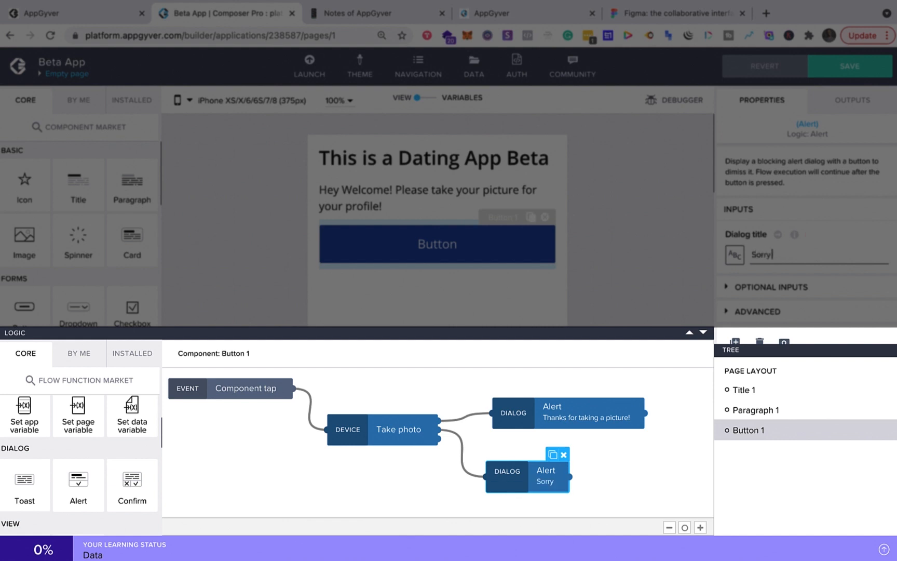
pyautogui.write('sed that!')
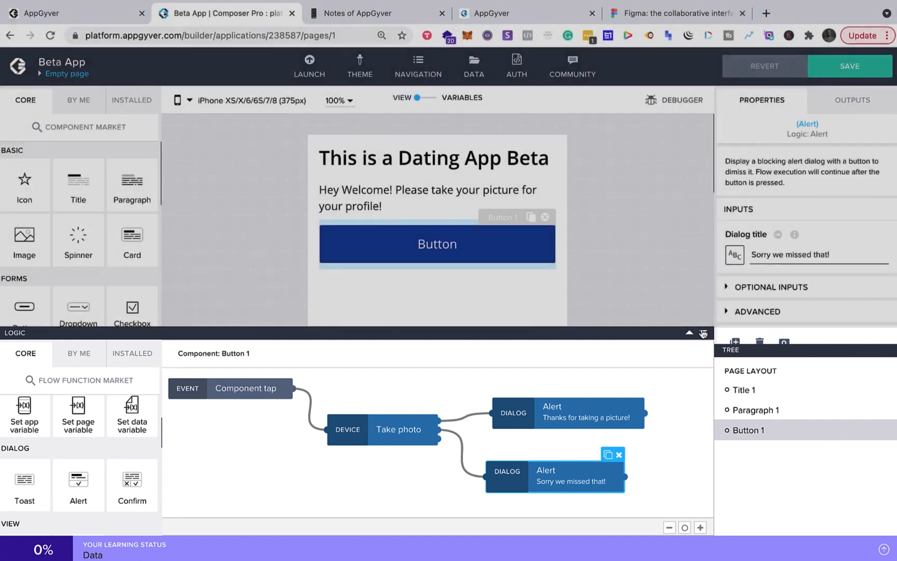
# - Close the logic canvas and save the app
pyautogui.click(703, 333)
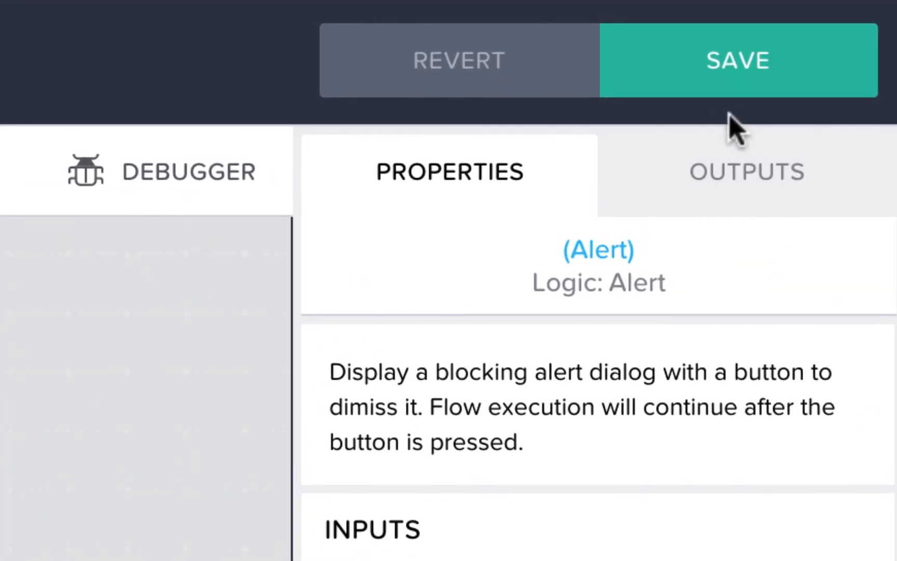
pyautogui.click(857, 66)
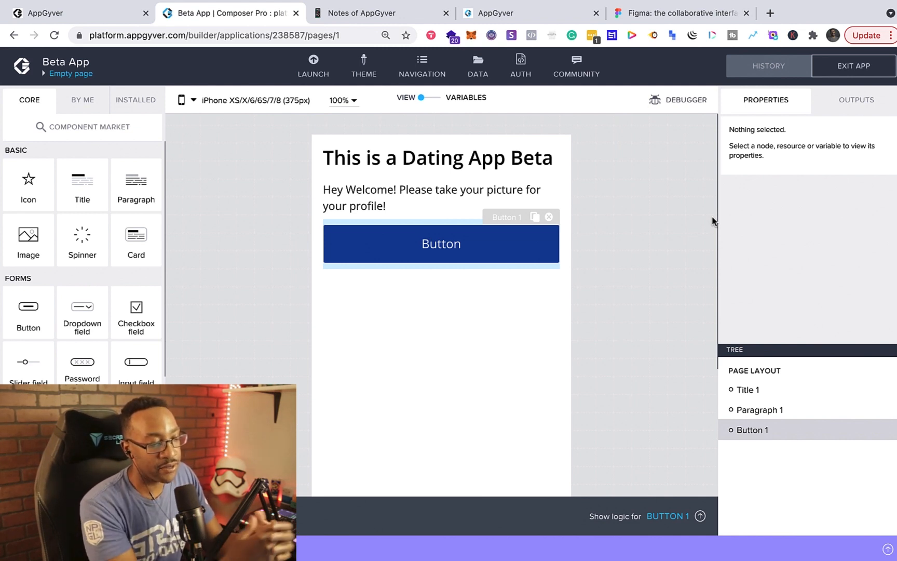
# - Reopen the button's logic and browse the flow function market and the installed logic functions
pyautogui.click(700, 516)
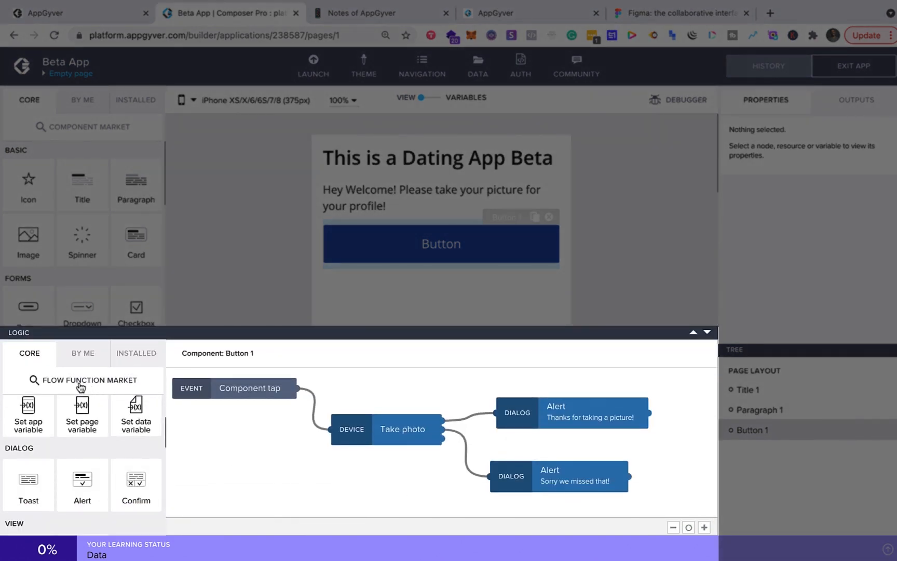
pyautogui.click(44, 383)
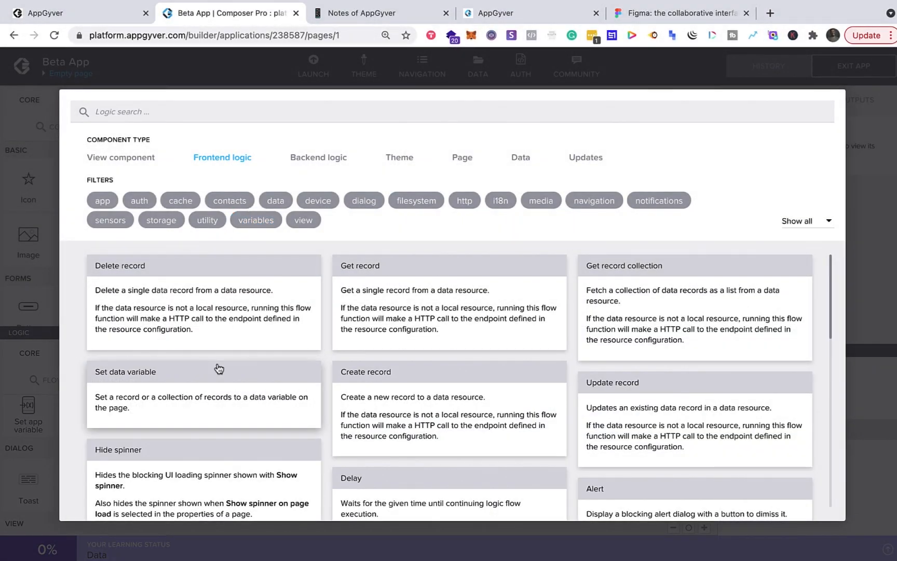
pyautogui.scroll(-10, 219, 368)
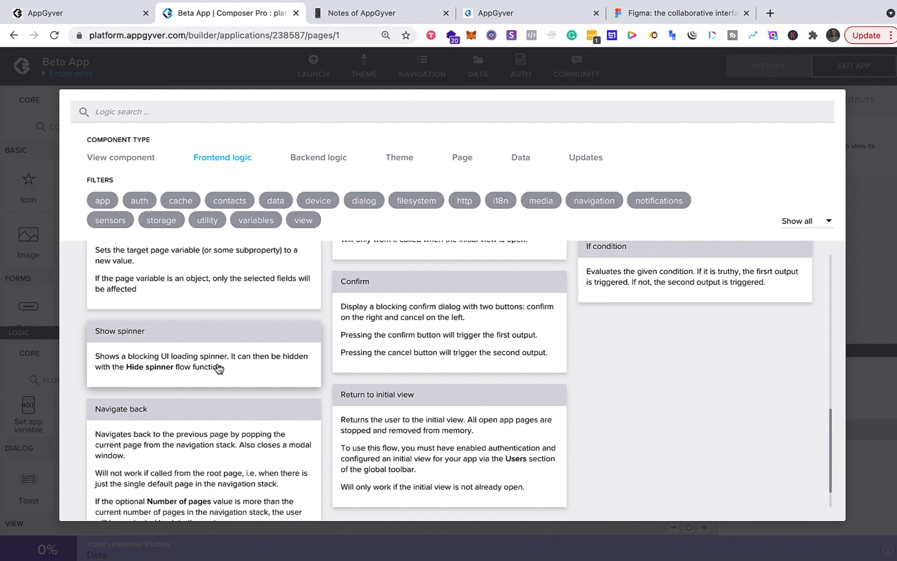
pyautogui.scroll(10, 205, 338)
pyautogui.click(171, 321)
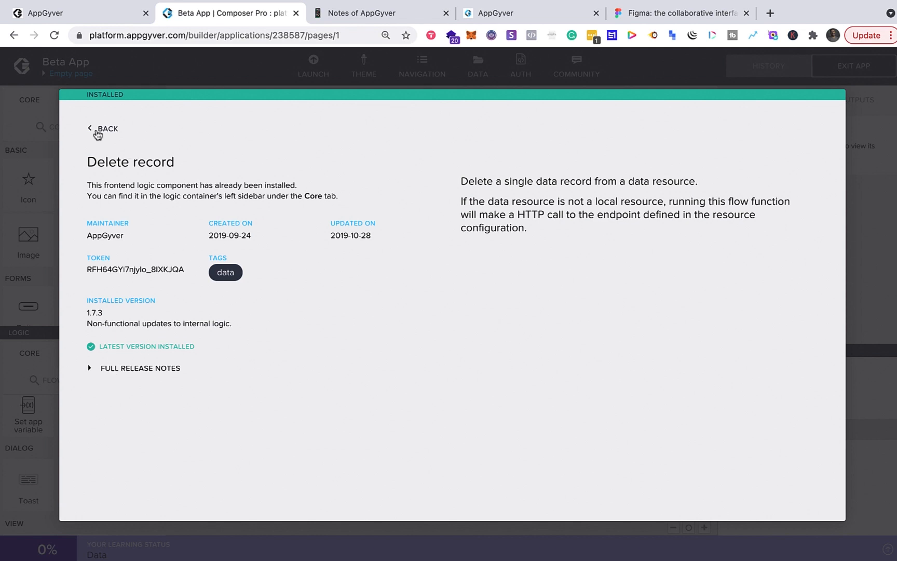
pyautogui.click(97, 133)
pyautogui.click(28, 385)
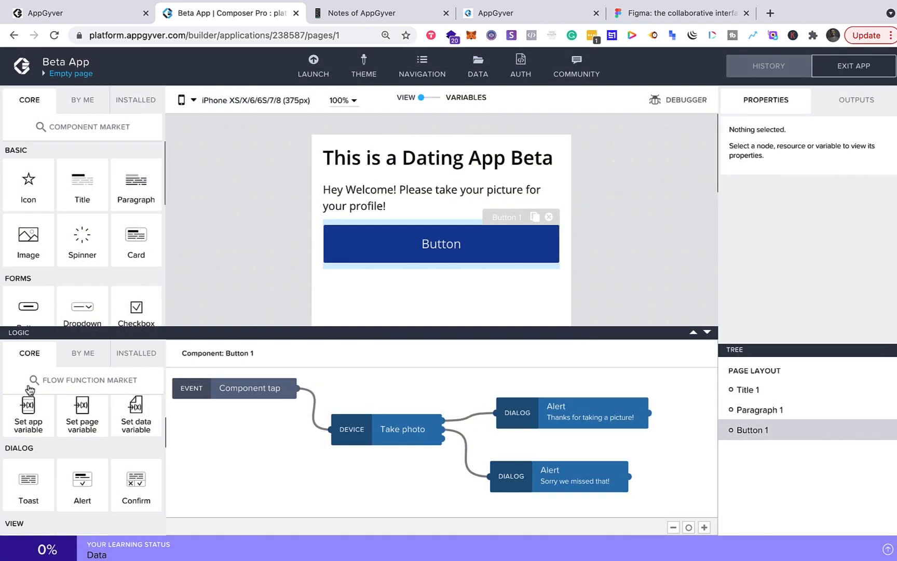
pyautogui.scroll(-5, 72, 498)
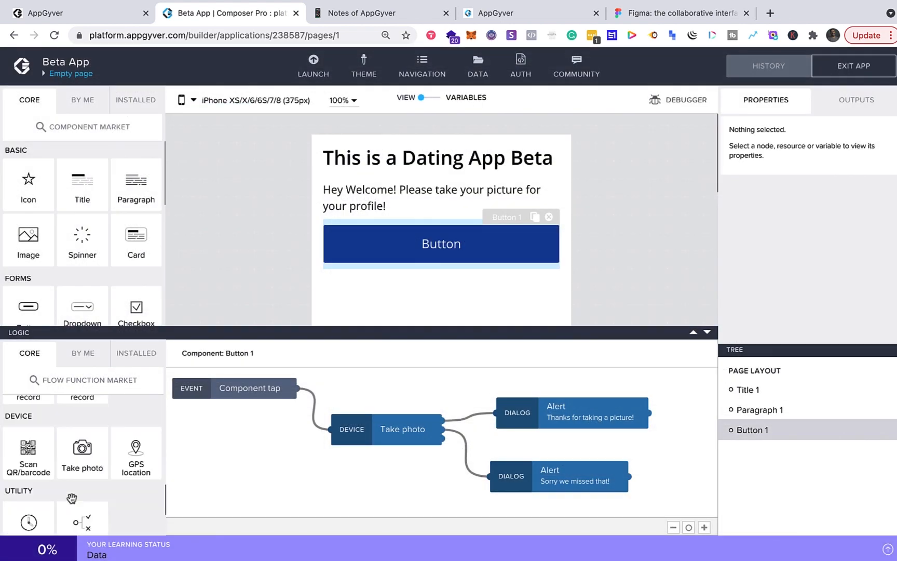
pyautogui.click(136, 353)
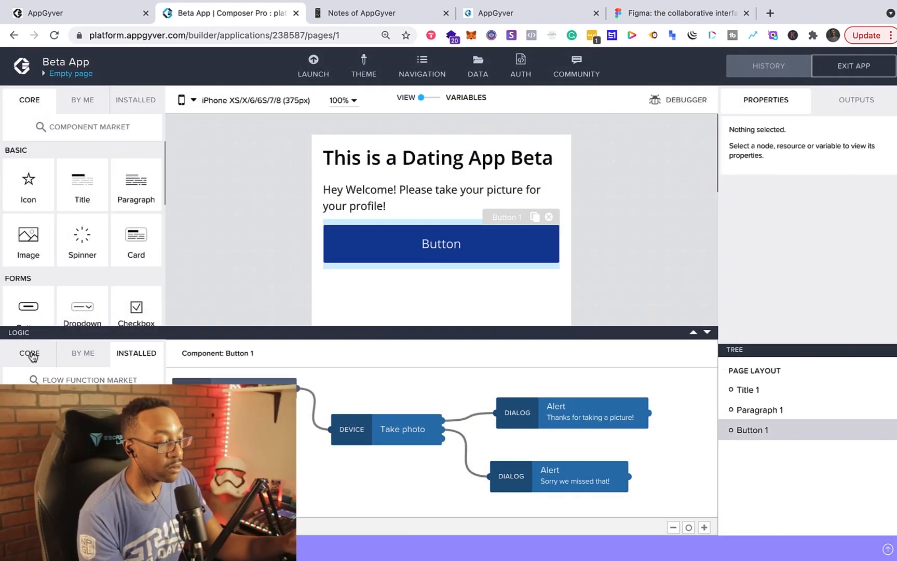
pyautogui.click(41, 355)
pyautogui.click(707, 332)
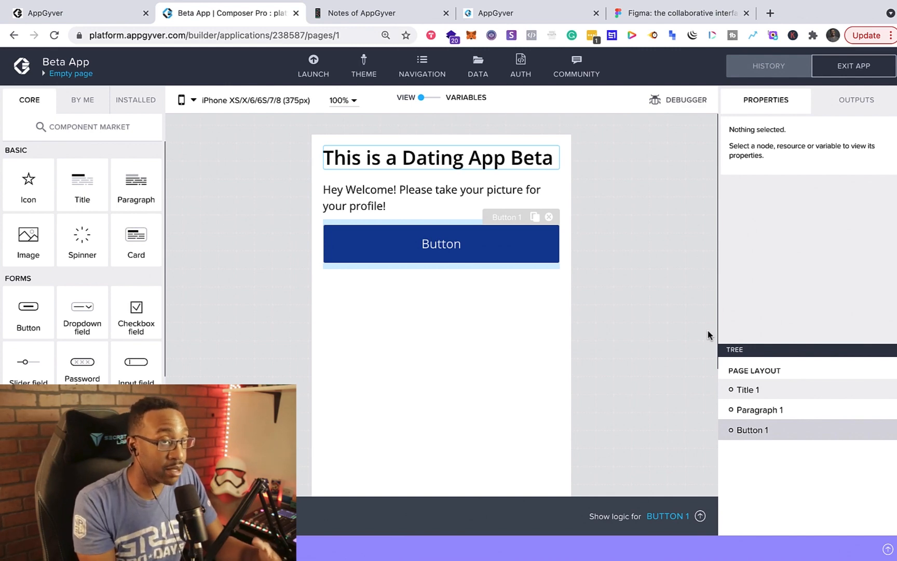
# - Look over the Figma tab, then return to the Composer builder
pyautogui.click(642, 14)
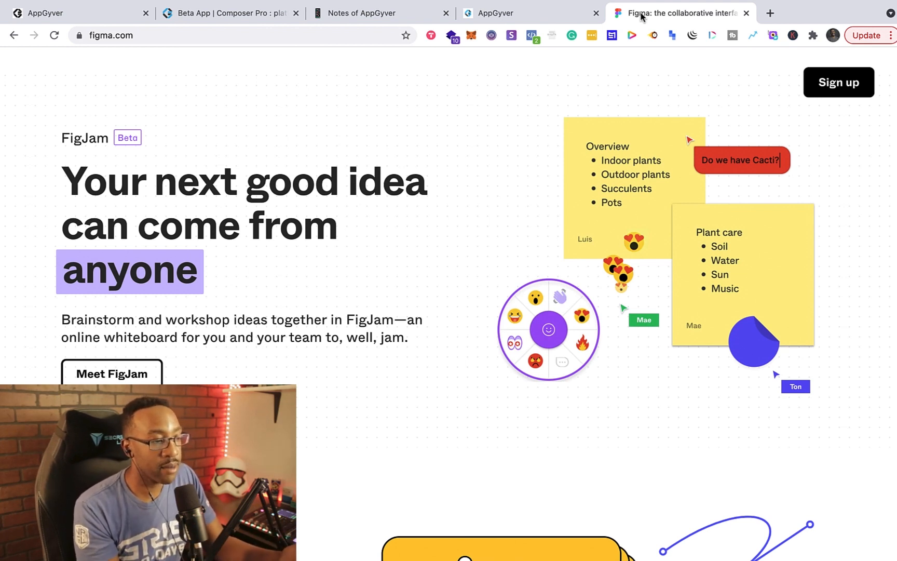
pyautogui.click(254, 19)
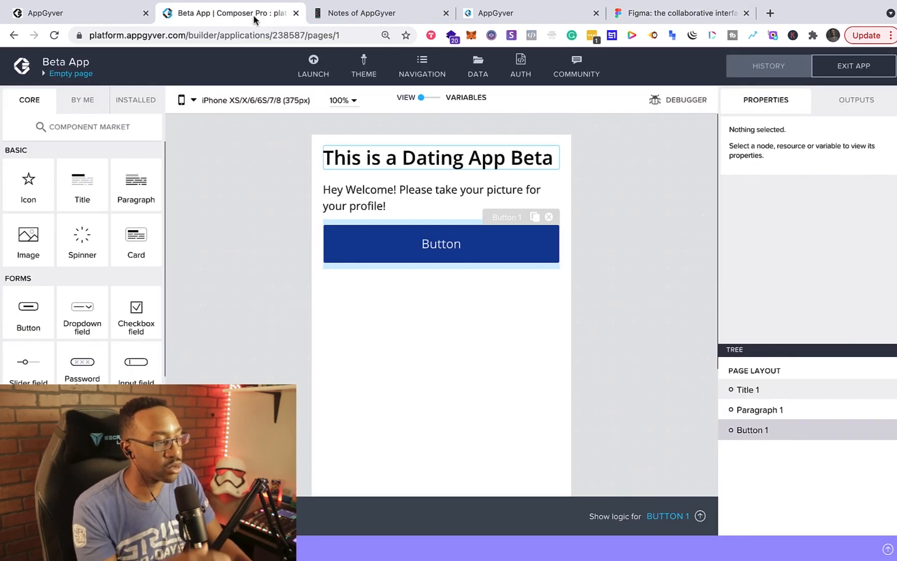